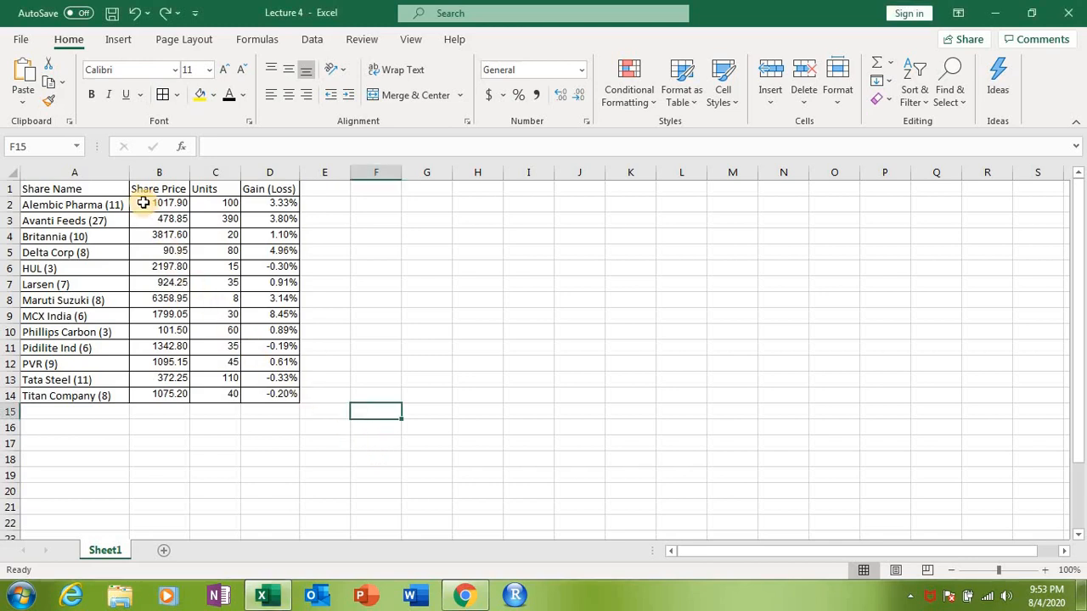
# Step: Remove all decimals from the Share Price values in B2:B14 and restore one decimal place
pyautogui.click(170, 207)
pyautogui.moveTo(171, 206); pyautogui.dragTo(186, 396)
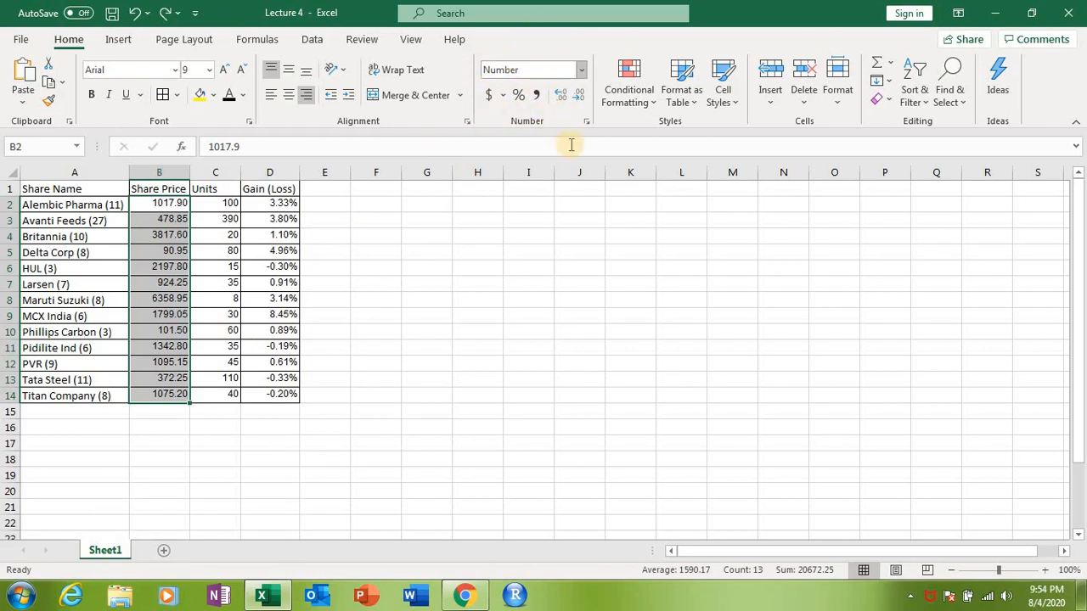
pyautogui.click(581, 97)
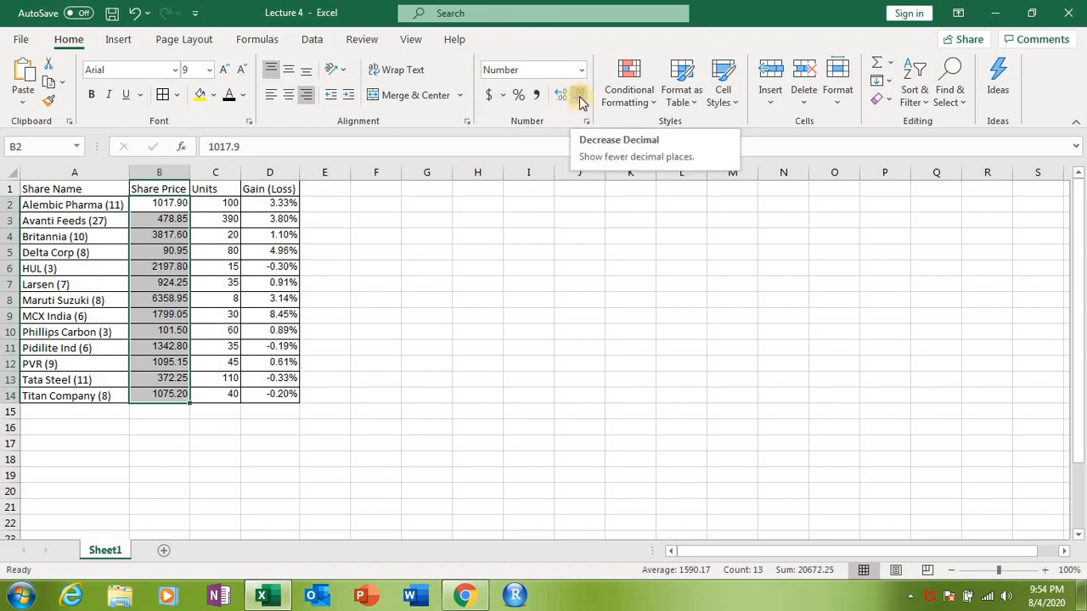
pyautogui.click(581, 97)
pyautogui.click(581, 97)
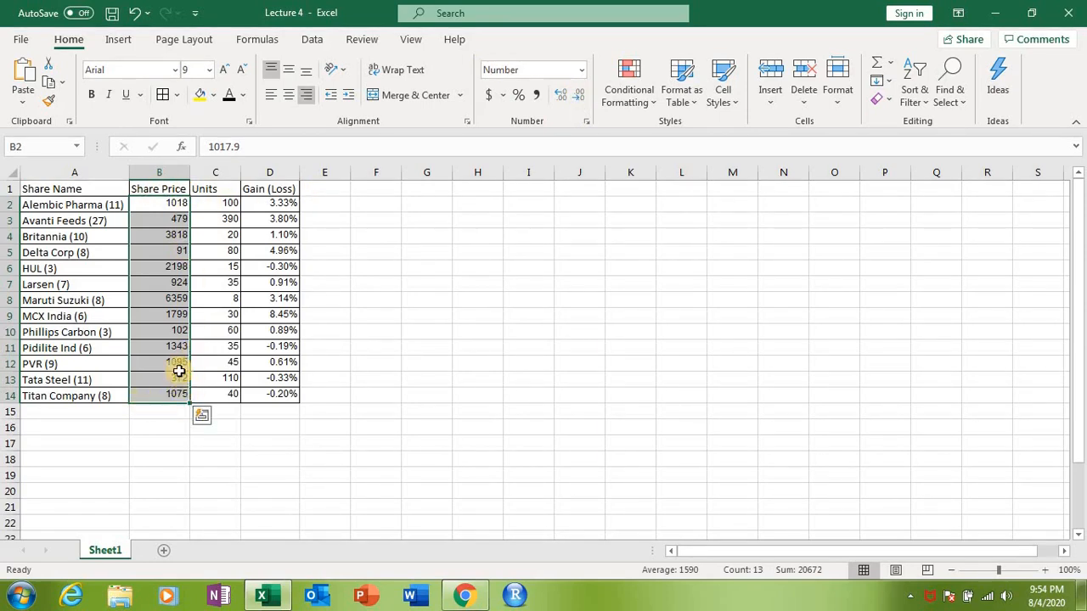
pyautogui.click(559, 96)
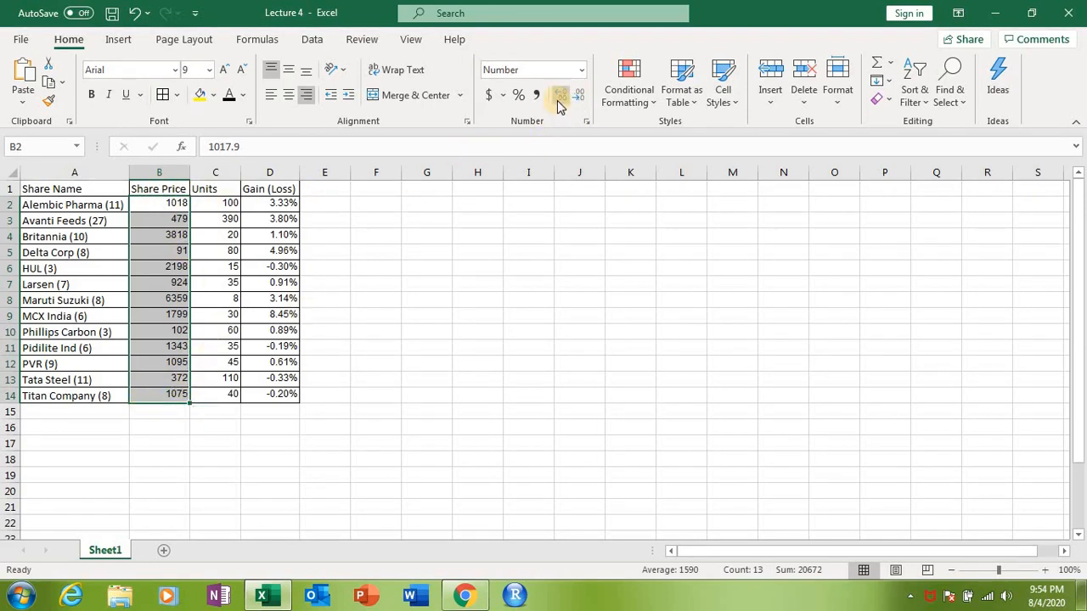
pyautogui.click(559, 100)
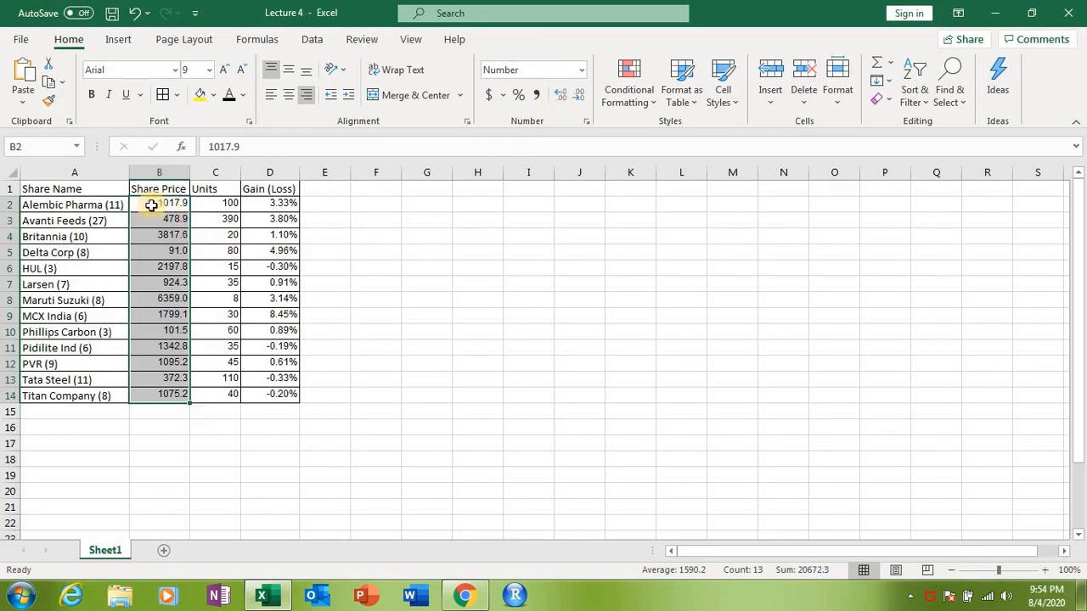
# Step: Format the Share Price values in B2:B14 as Currency with no decimal places
pyautogui.moveTo(151, 205); pyautogui.dragTo(172, 394)
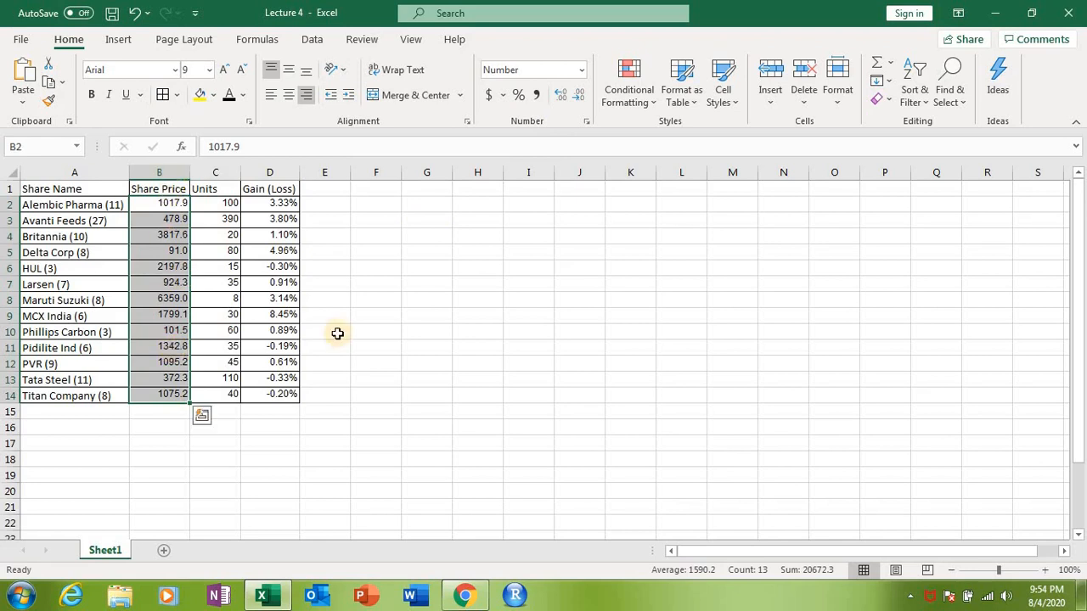
pyautogui.click(582, 70)
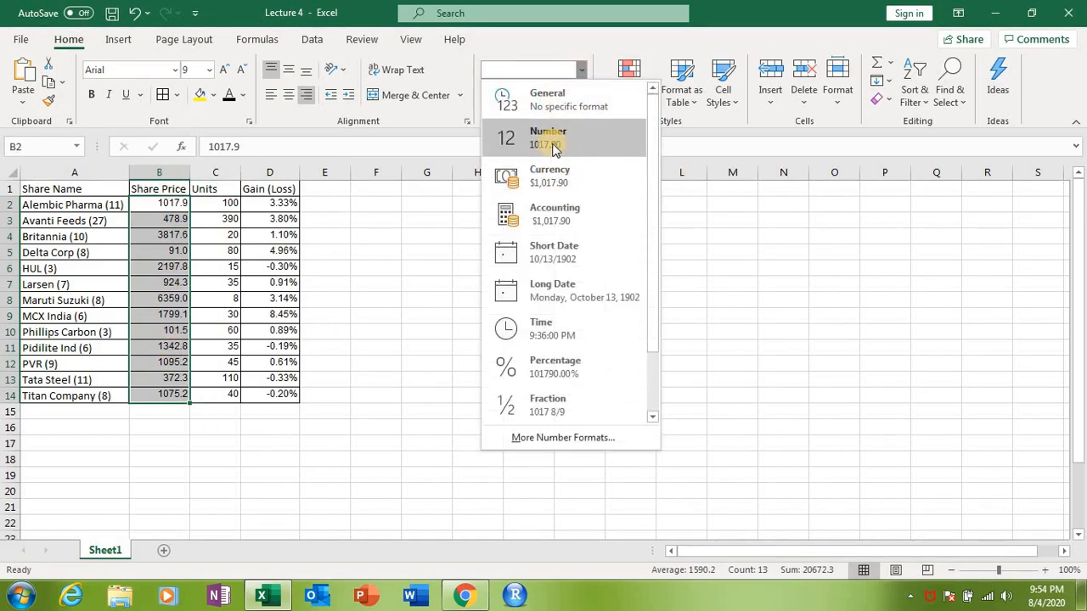
pyautogui.click(552, 176)
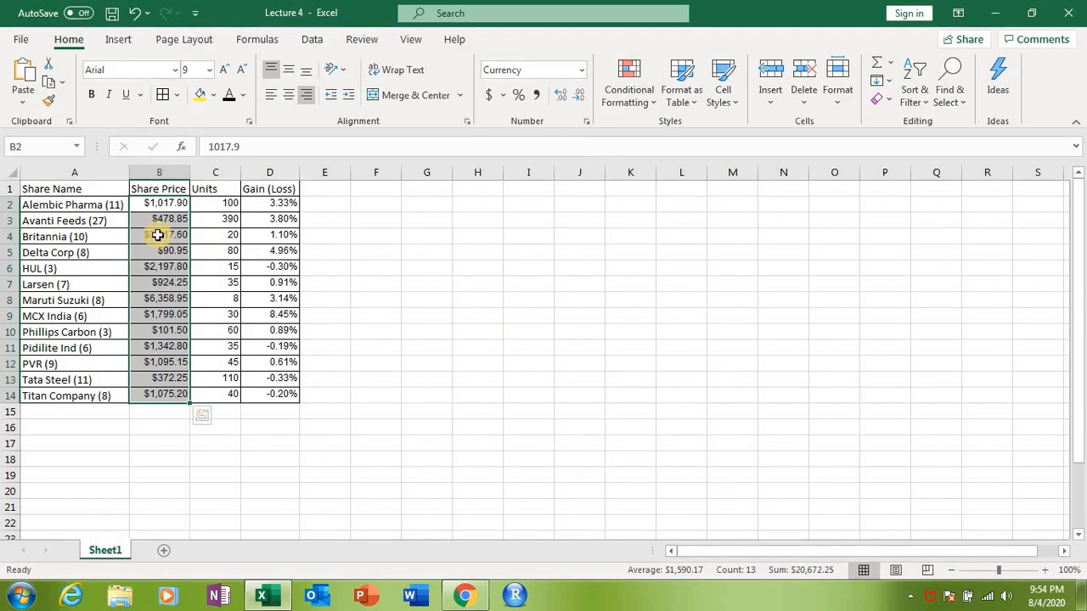
pyautogui.click(578, 94)
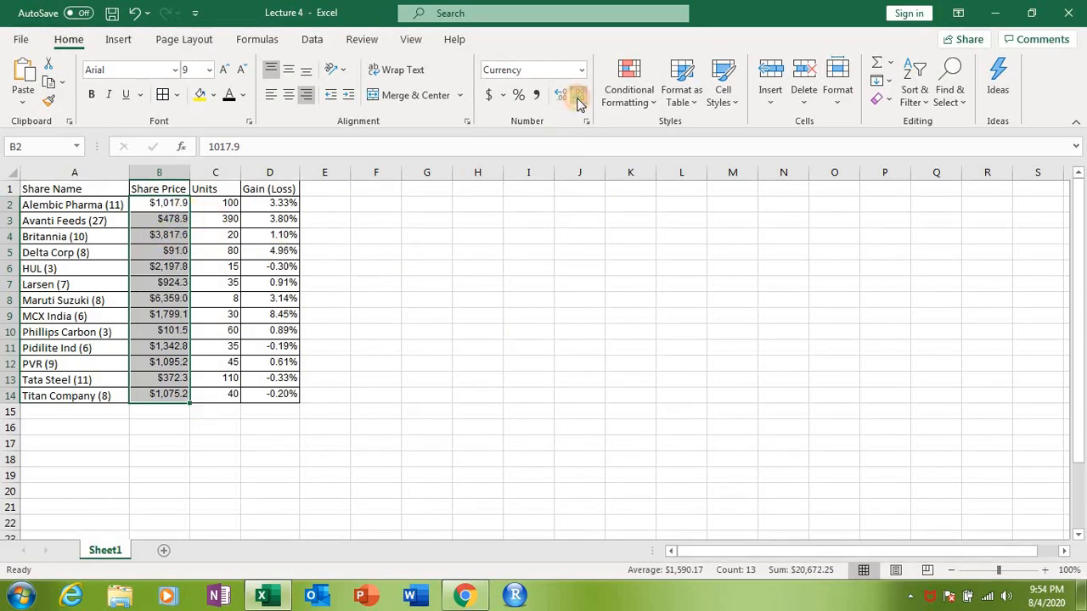
pyautogui.click(578, 96)
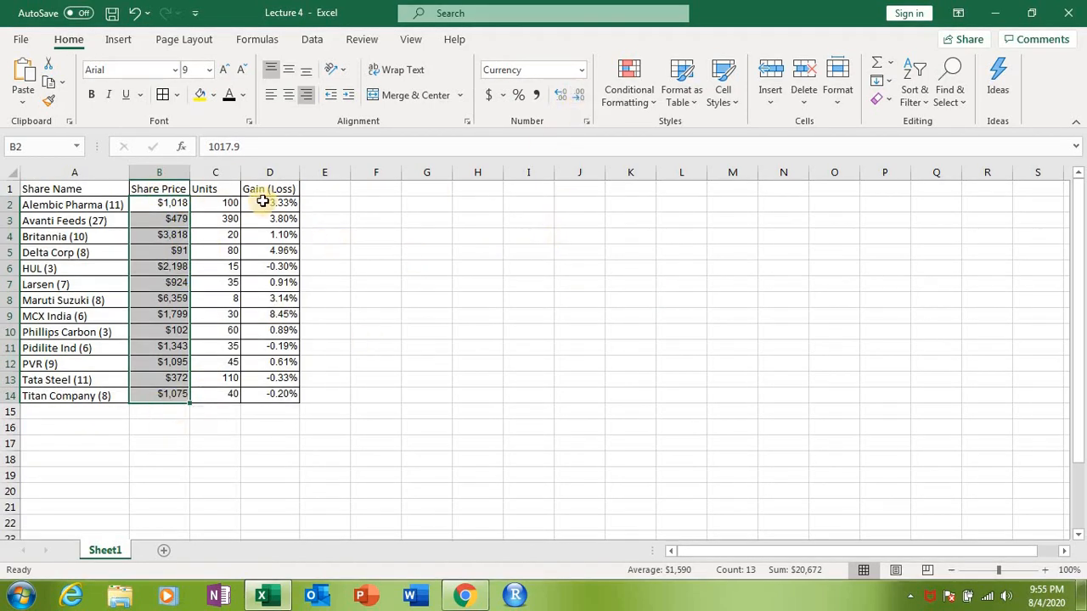
# Step: Reduce the Gain (Loss) percentages in D2:D14 to no decimals and restore two decimal places
pyautogui.moveTo(294, 203); pyautogui.dragTo(278, 395)
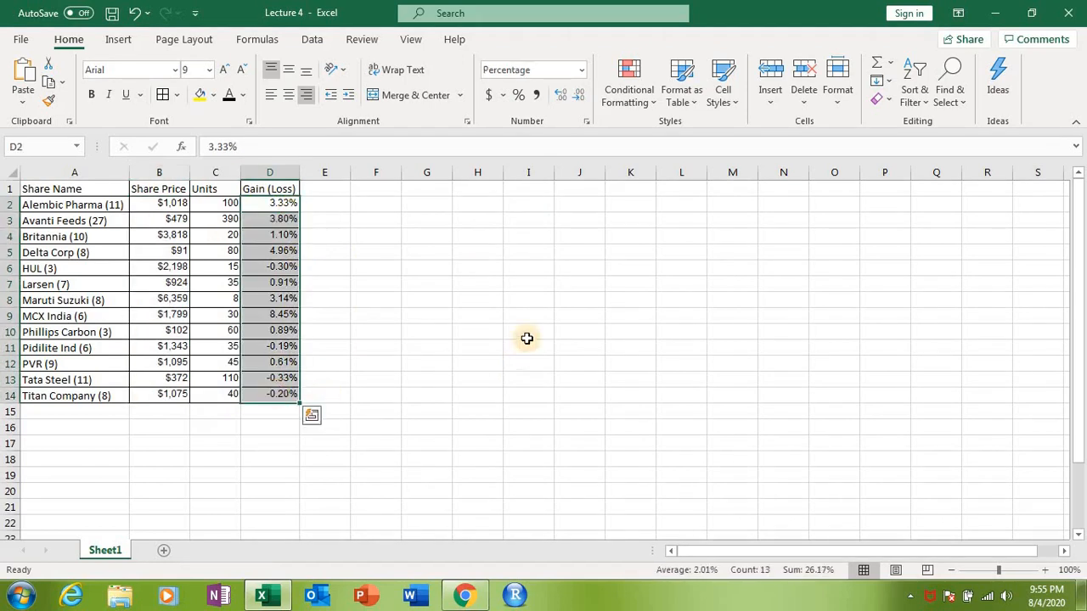
pyautogui.click(579, 96)
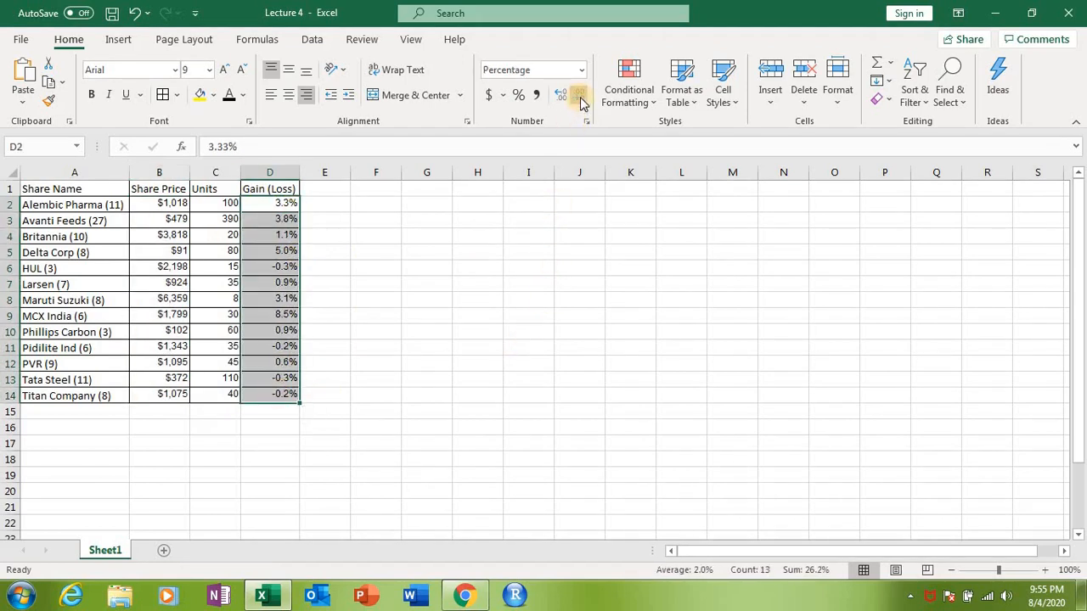
pyautogui.click(579, 96)
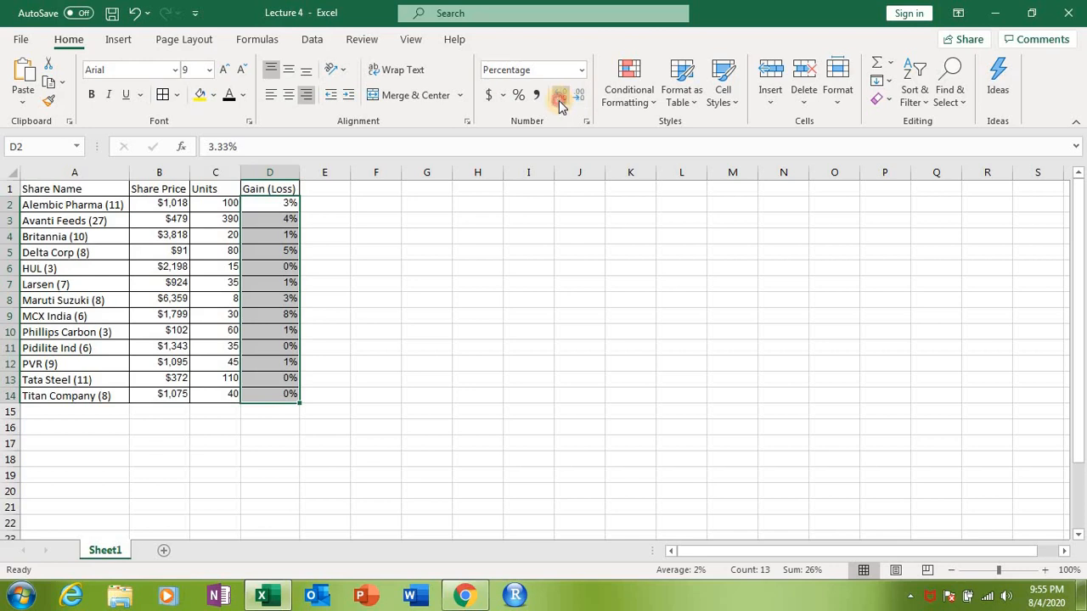
pyautogui.click(559, 97)
pyautogui.click(560, 97)
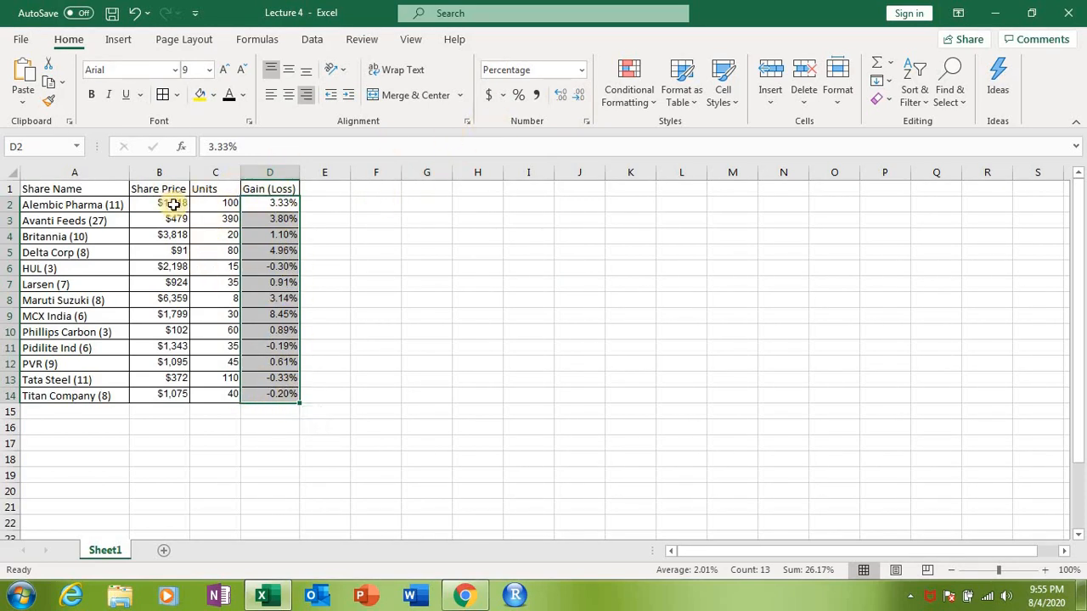
pyautogui.moveTo(166, 204); pyautogui.dragTo(183, 392)
pyautogui.click(581, 72)
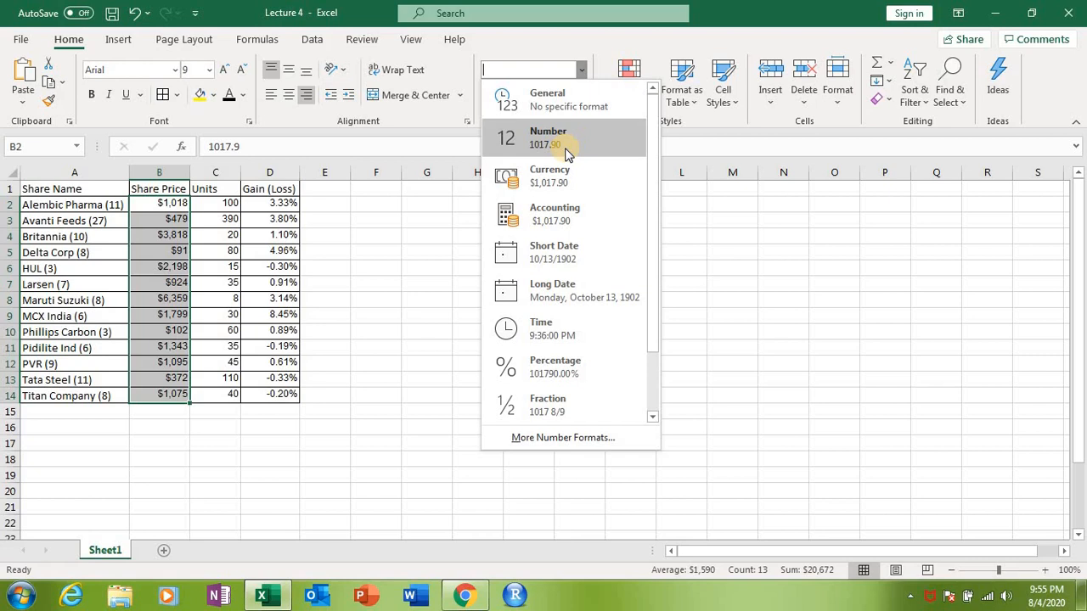
pyautogui.click(550, 176)
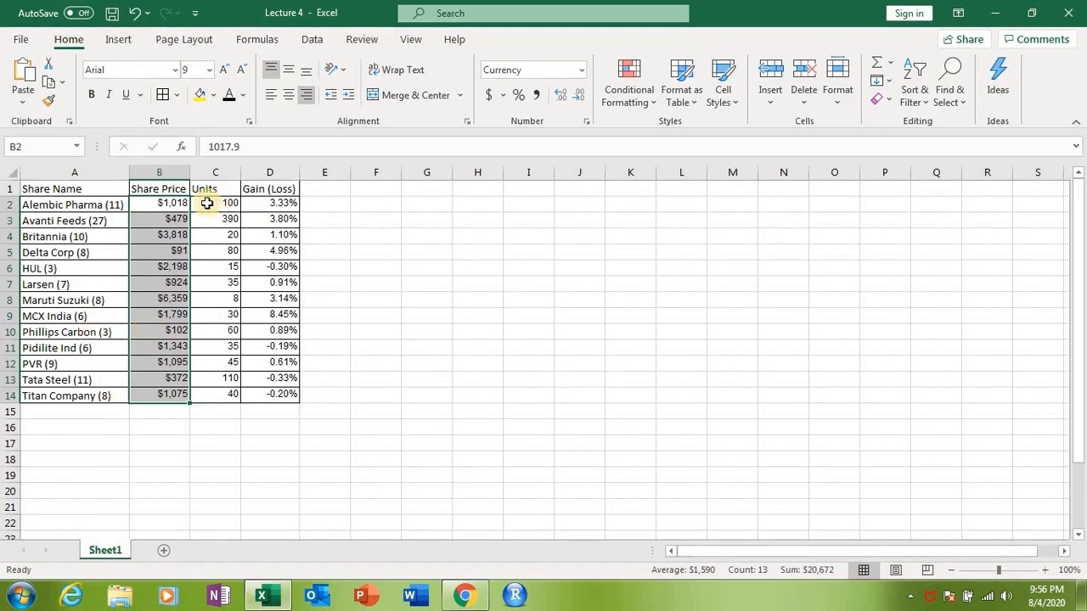
# Step: Highlight the Units in C2:C14 that are less than 20 using Light Red Fill with Dark Red Text
pyautogui.moveTo(207, 204); pyautogui.dragTo(232, 397)
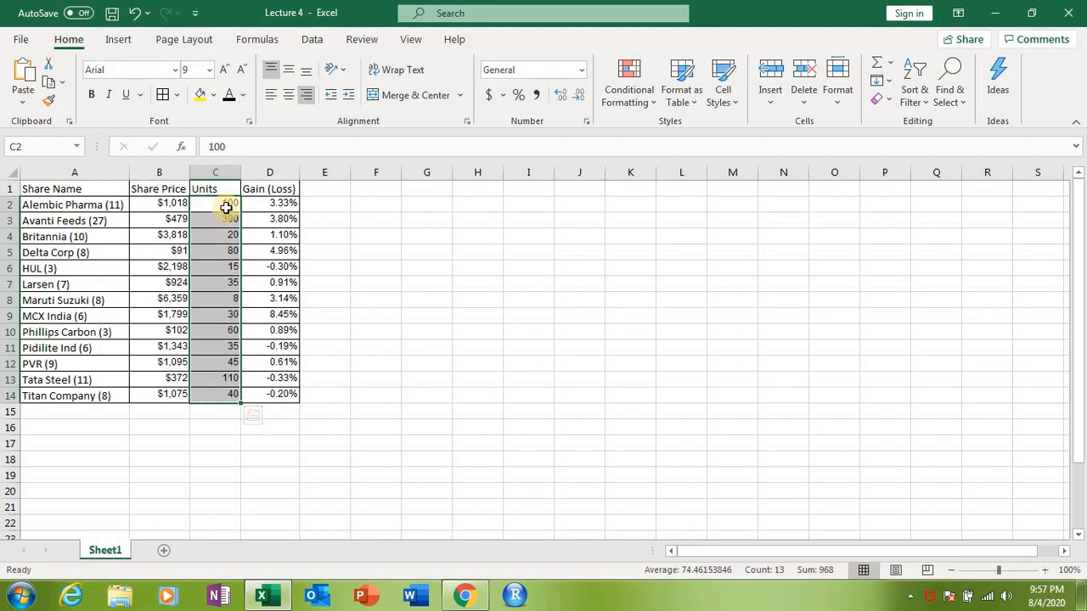
pyautogui.click(649, 109)
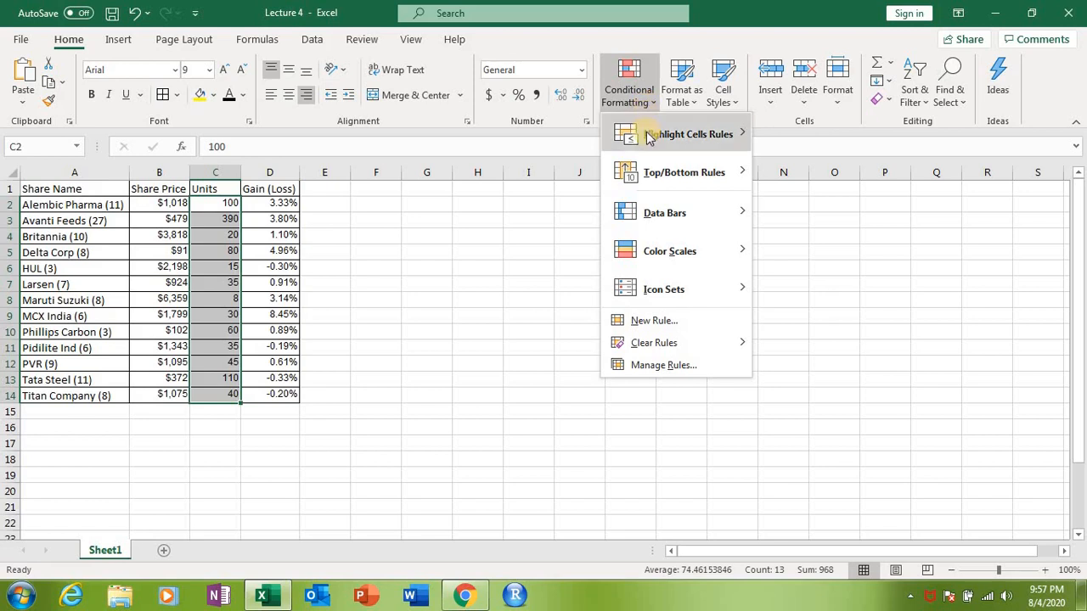
pyautogui.moveTo(652, 141)
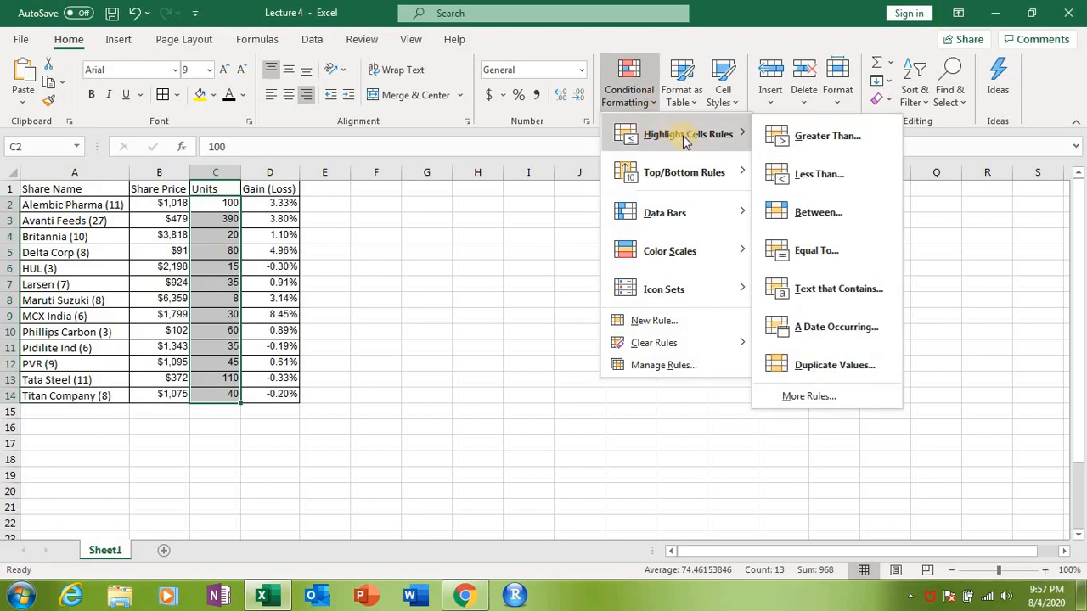
pyautogui.click(786, 174)
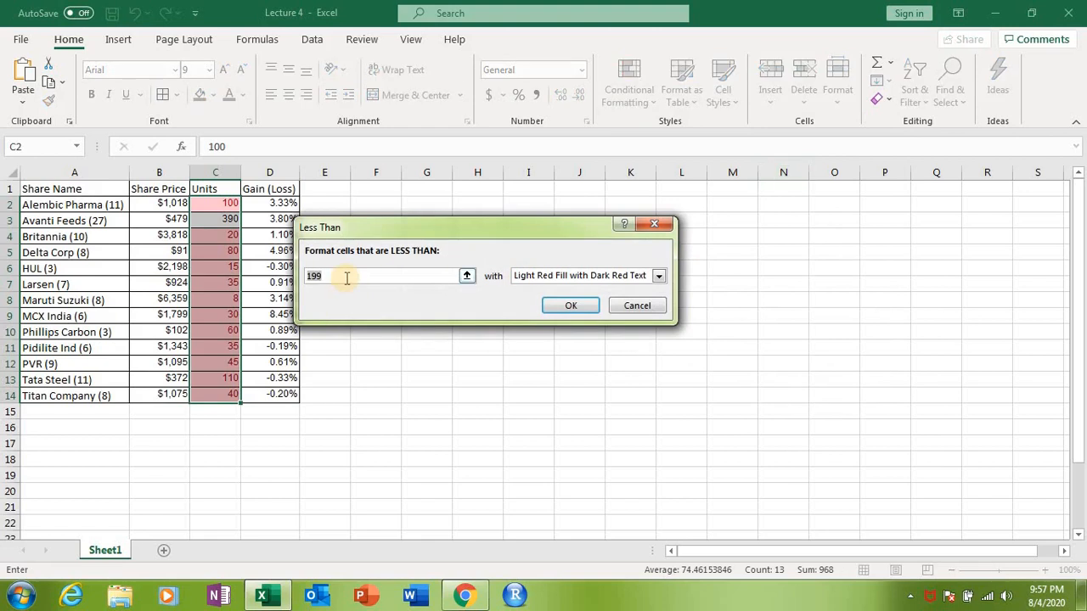
pyautogui.write('20')
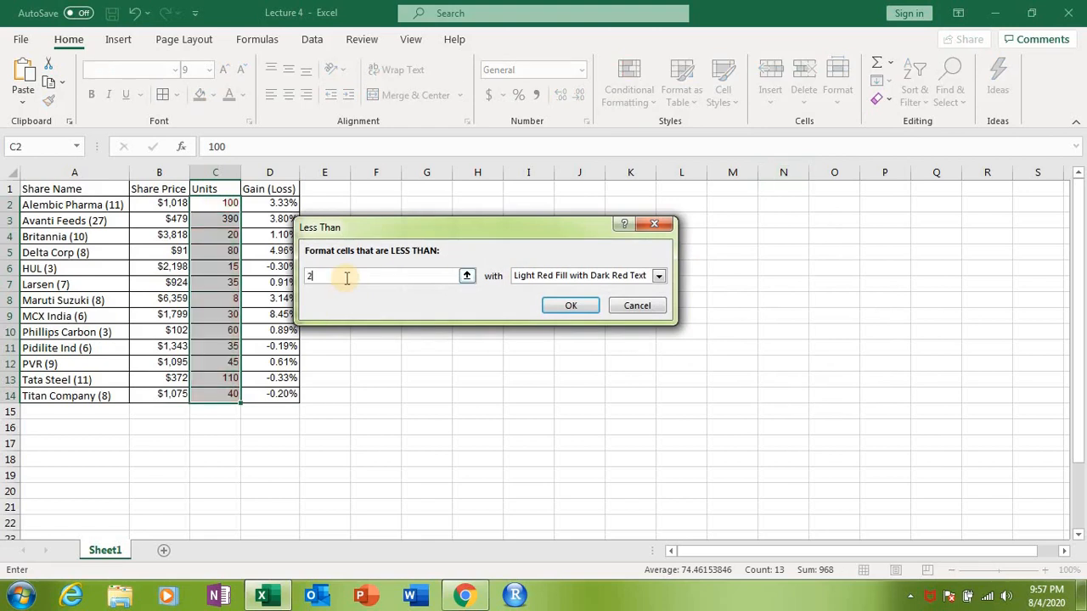
pyautogui.click(571, 306)
pyautogui.click(264, 282)
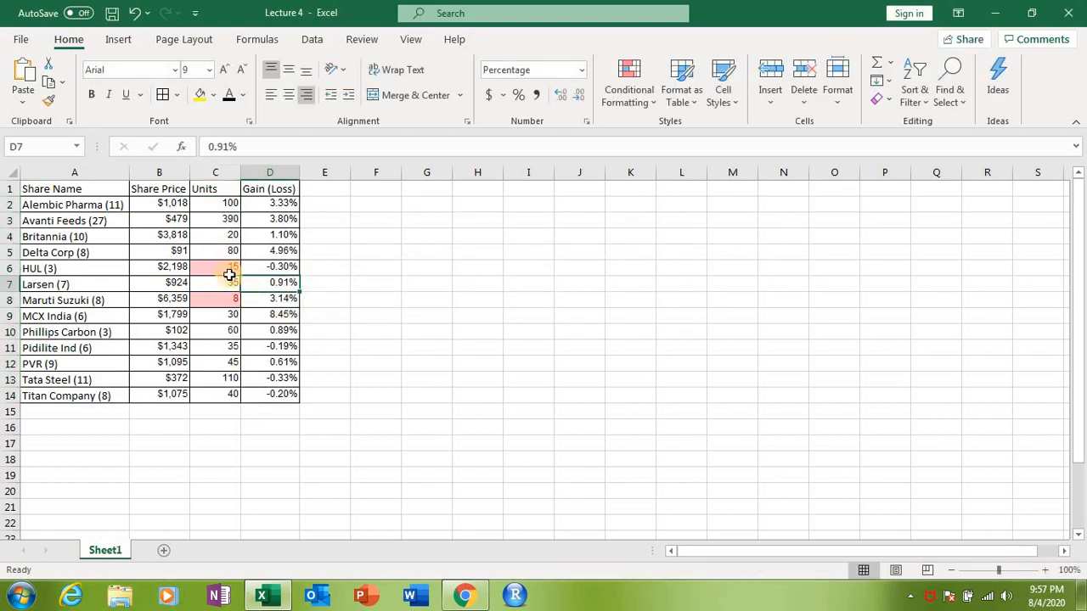
pyautogui.moveTo(224, 272); pyautogui.dragTo(226, 301)
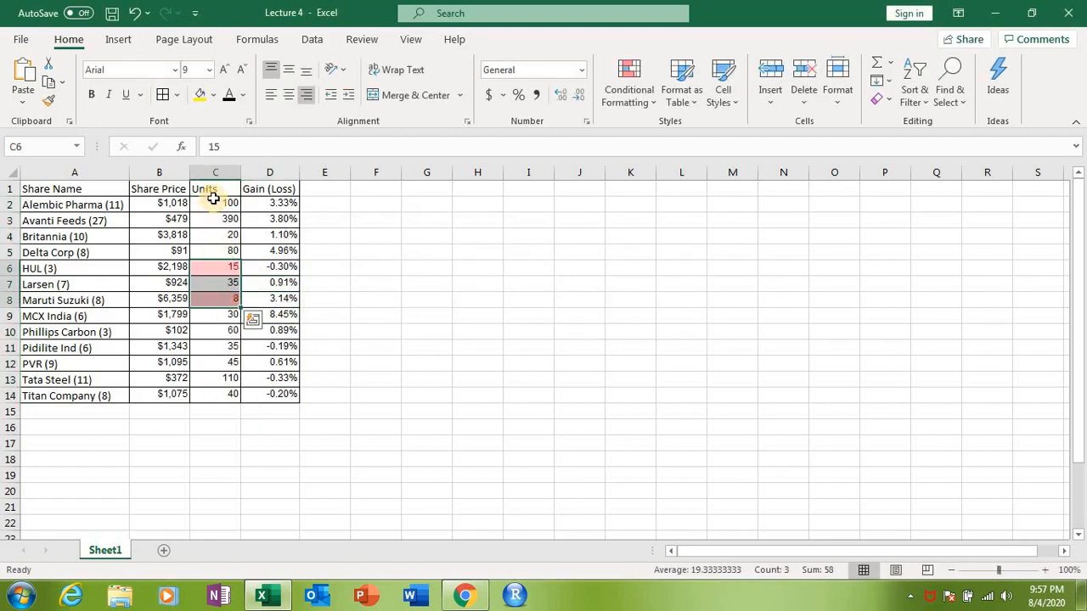
pyautogui.moveTo(215, 203); pyautogui.dragTo(222, 395)
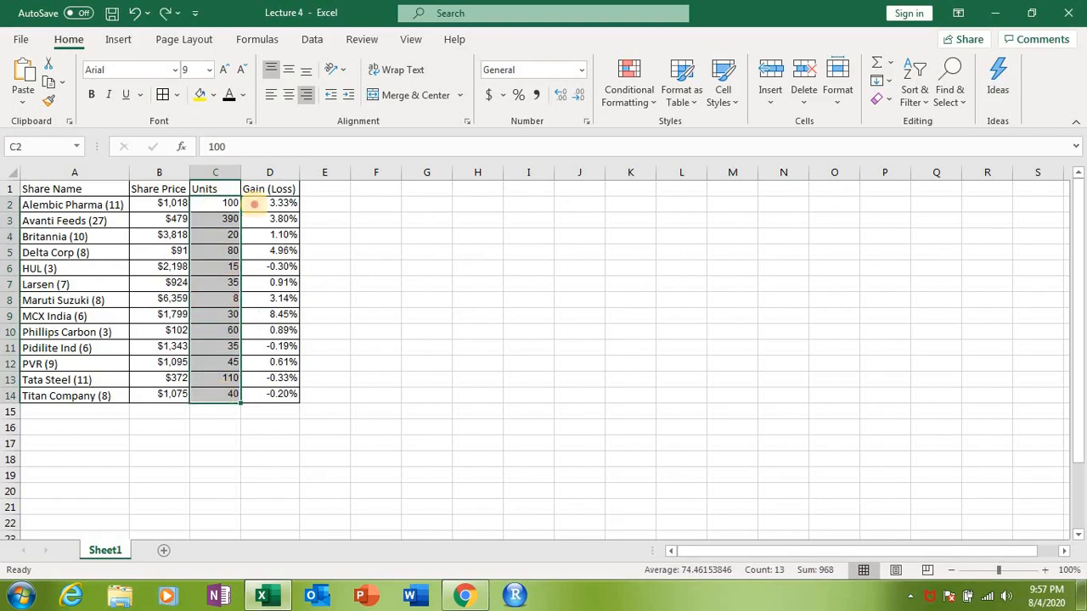
# Step: Highlight the Gain (Loss) values in D2:D14 that are less than 0 using Light Red Fill with Dark Red Text
pyautogui.moveTo(255, 203); pyautogui.dragTo(274, 394)
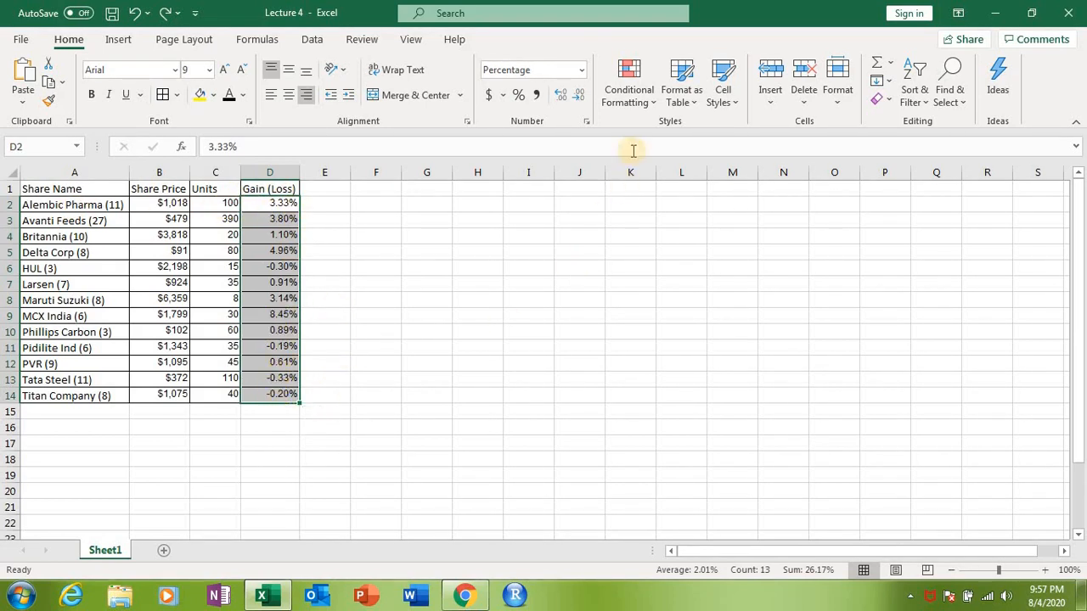
pyautogui.click(650, 108)
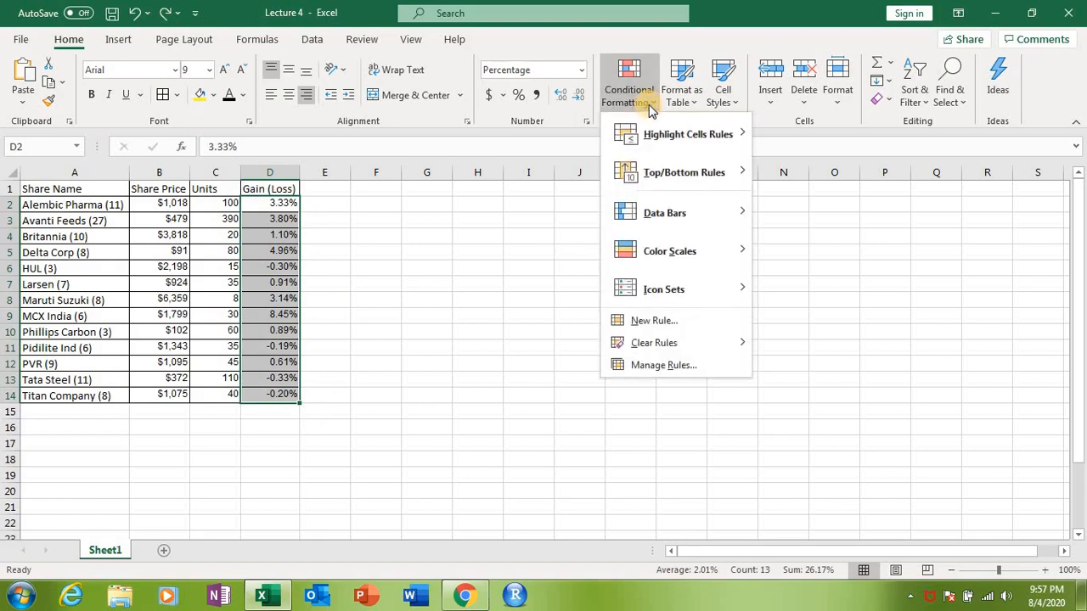
pyautogui.moveTo(655, 138)
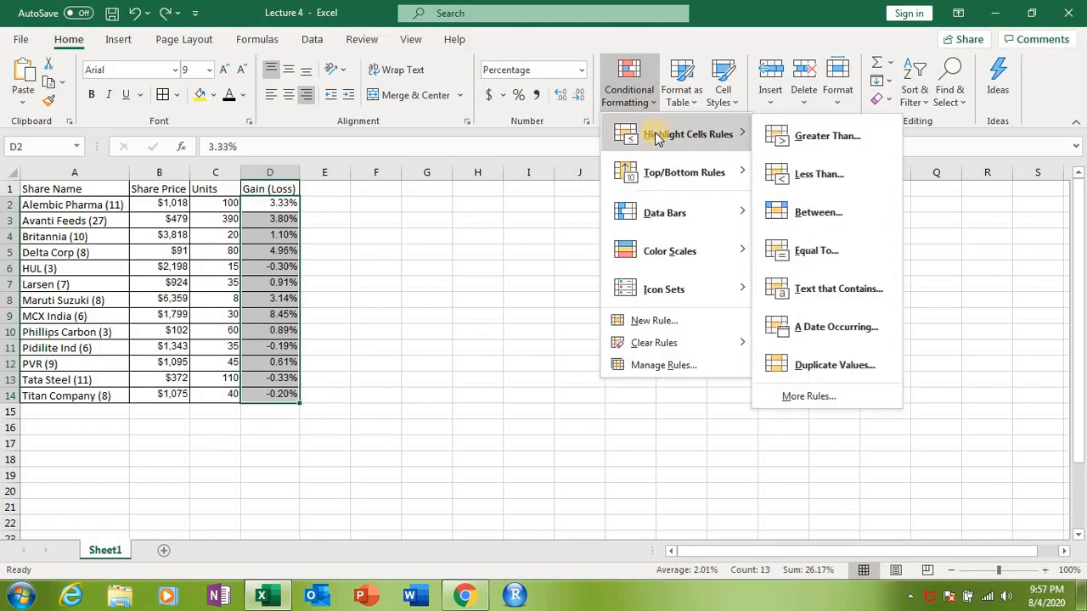
pyautogui.click(774, 174)
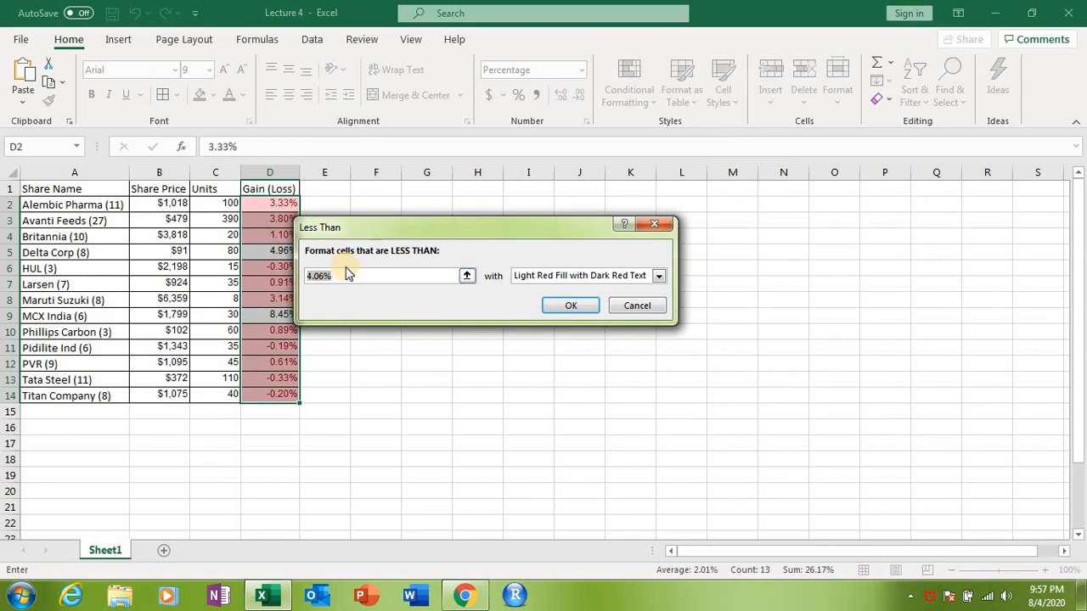
pyautogui.write('0')
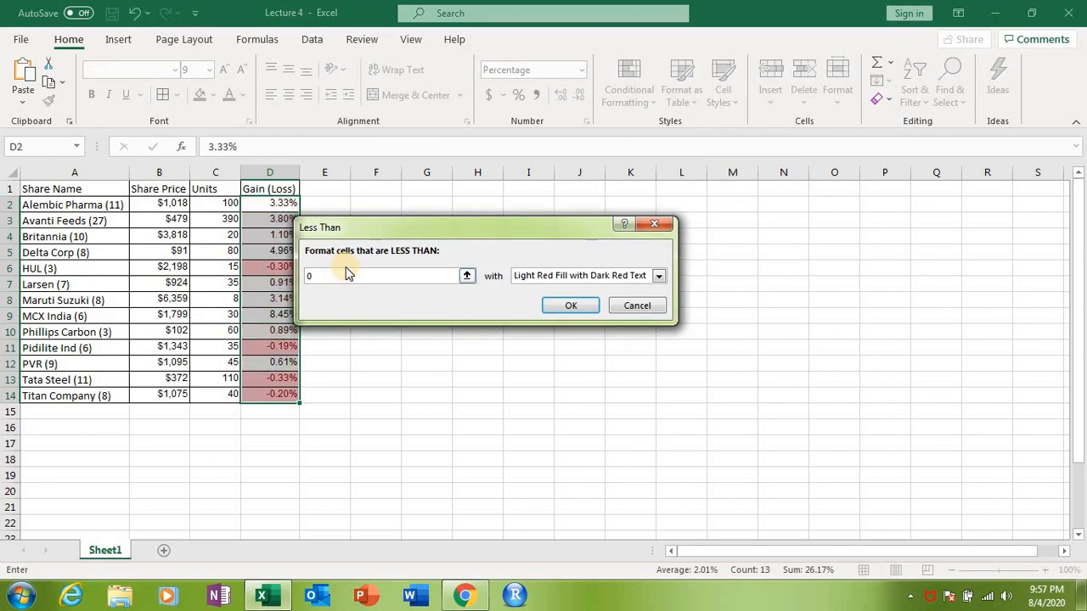
pyautogui.click(570, 306)
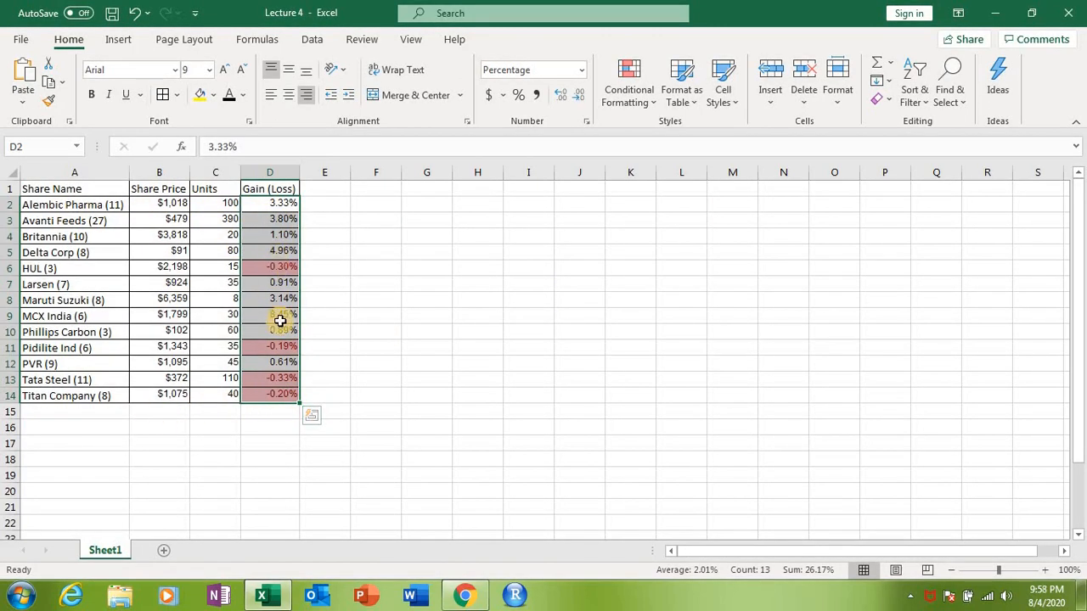
# Step: Examine the highlighted negative Gain (Loss) values in column D and the matching share names in column A
pyautogui.click(281, 269)
pyautogui.click(280, 347)
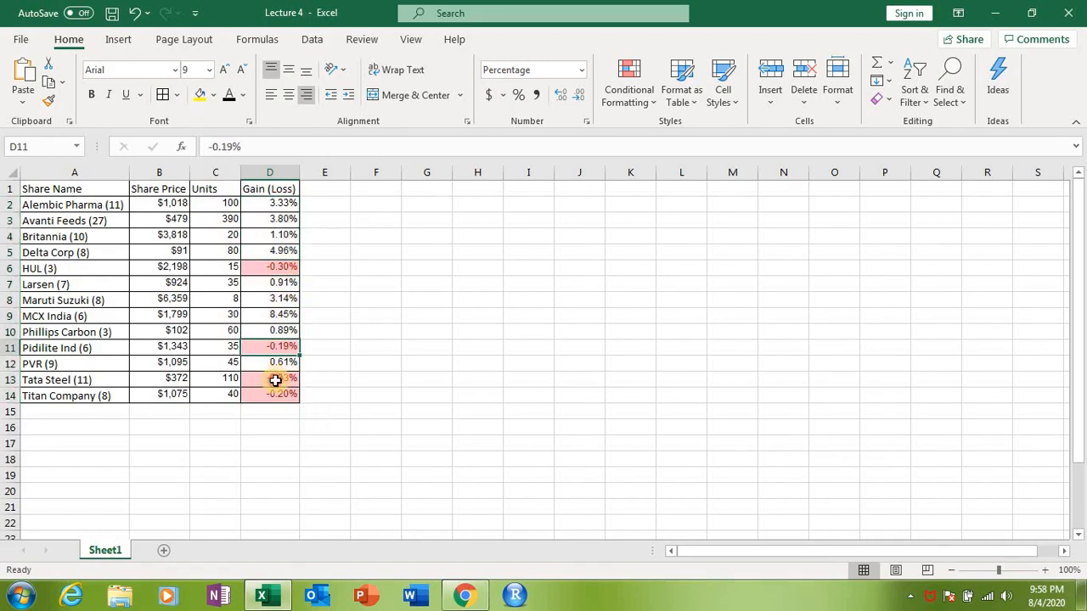
pyautogui.click(276, 379)
pyautogui.click(273, 396)
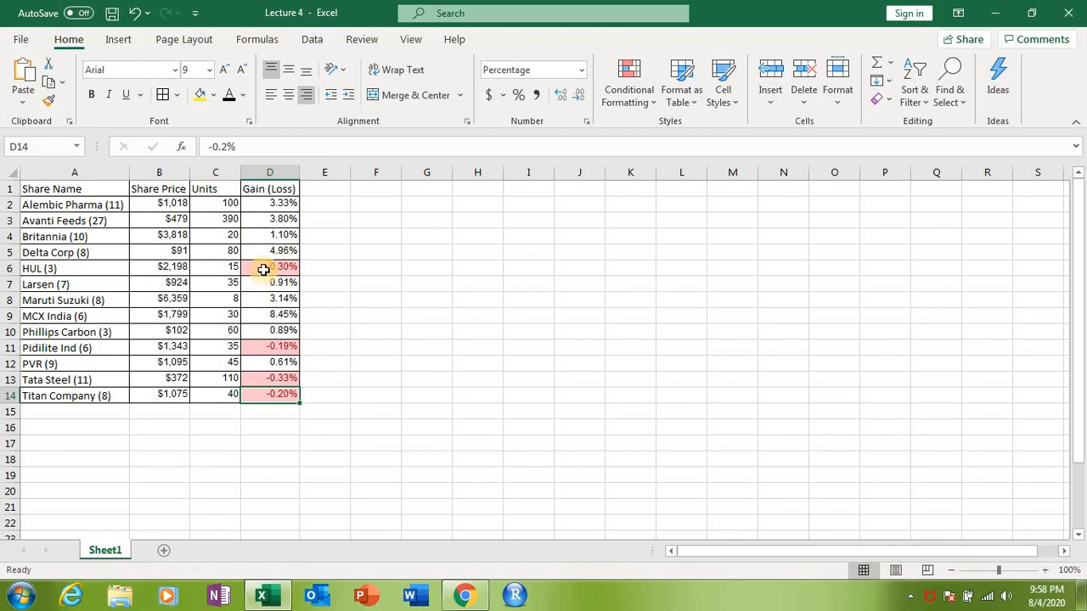
pyautogui.click(53, 269)
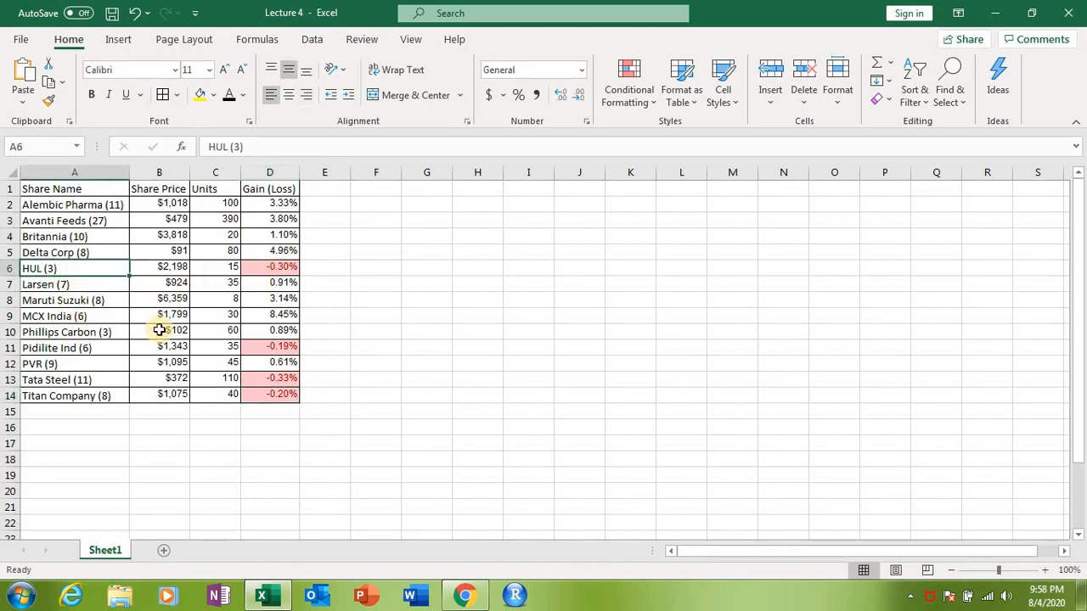
pyautogui.click(270, 267)
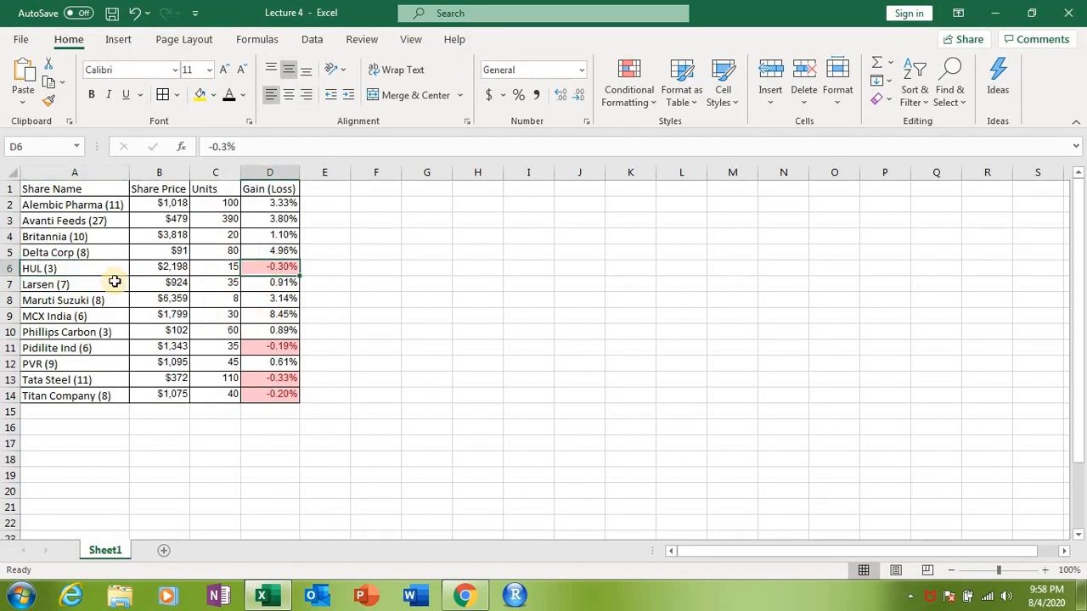
pyautogui.click(81, 271)
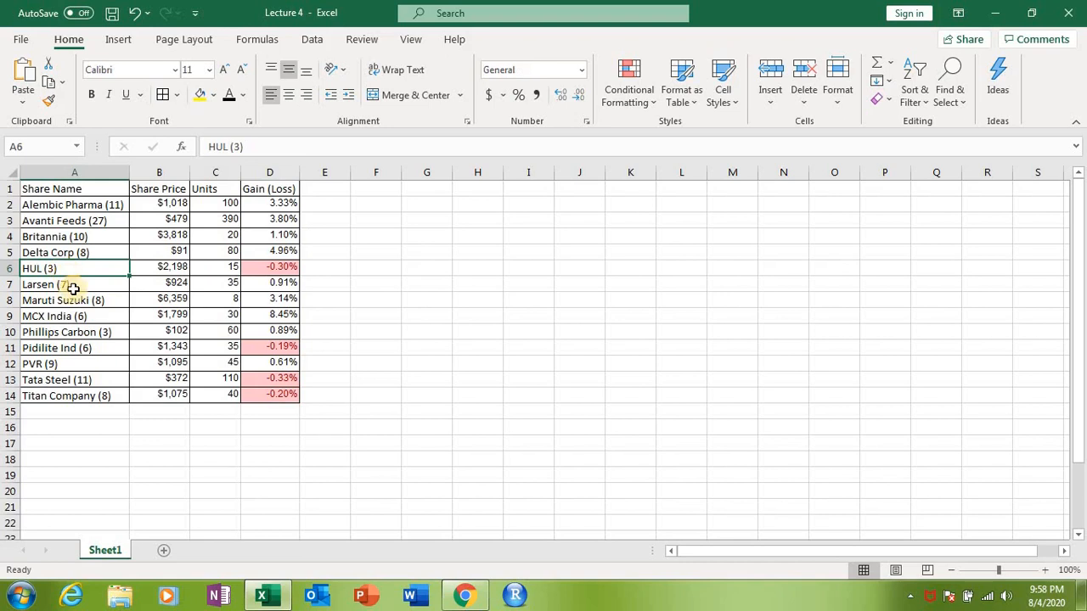
pyautogui.click(273, 346)
pyautogui.click(75, 348)
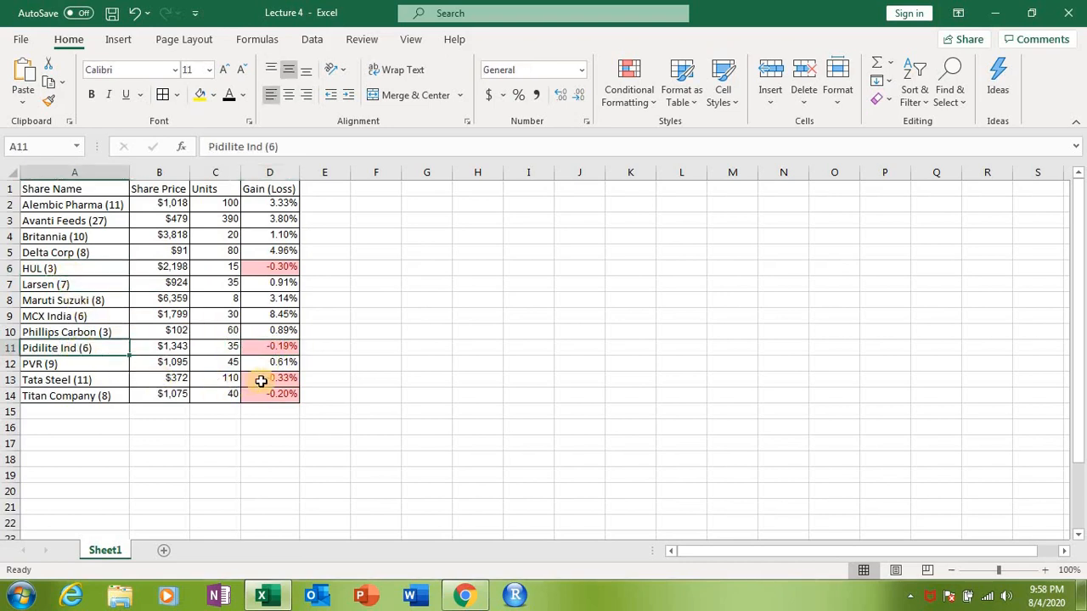
pyautogui.click(260, 381)
pyautogui.click(86, 382)
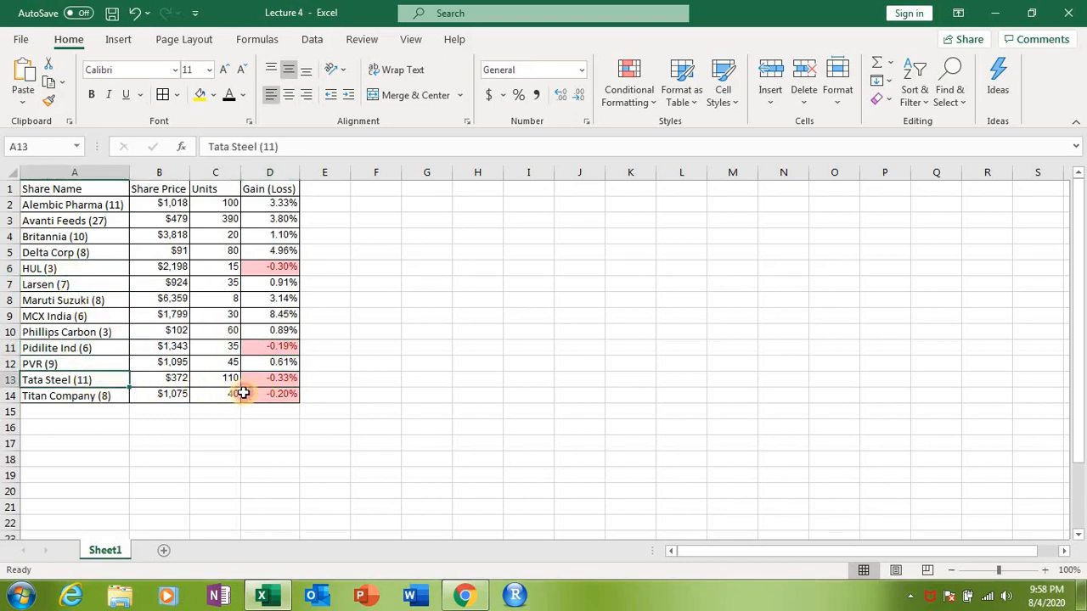
pyautogui.click(259, 395)
pyautogui.click(93, 395)
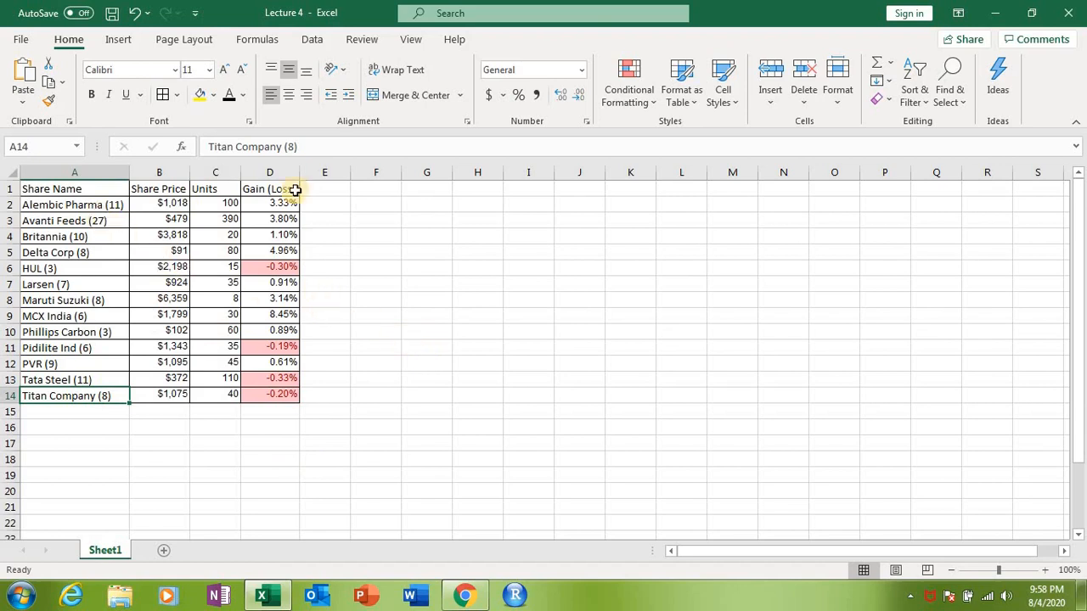
# Step: Undo the less-than-0 highlighting of the Gain (Loss) values in D2:D14
pyautogui.hotkey('ctrl', 'z')
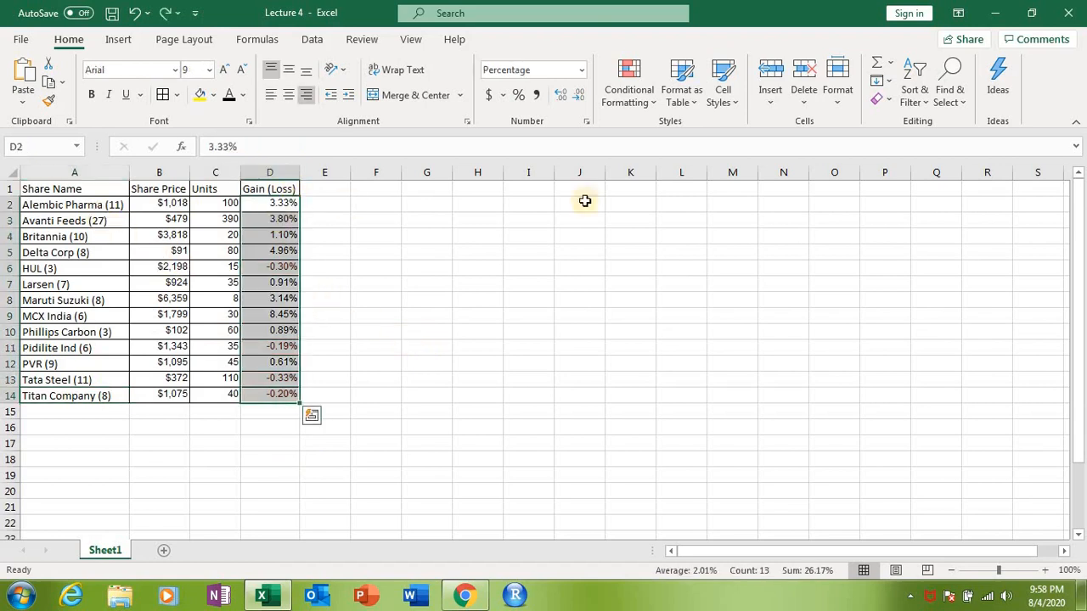
# Step: Apply the uncircled check mark, exclamation mark and cross icon set to the Gain (Loss) values in D2:D14
pyautogui.click(643, 102)
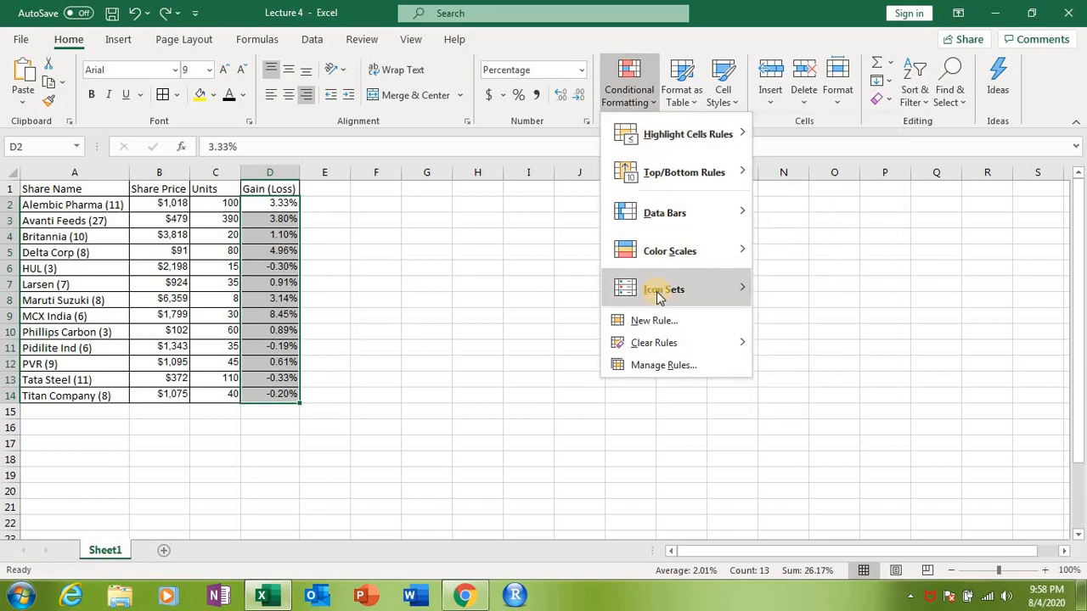
pyautogui.moveTo(658, 296)
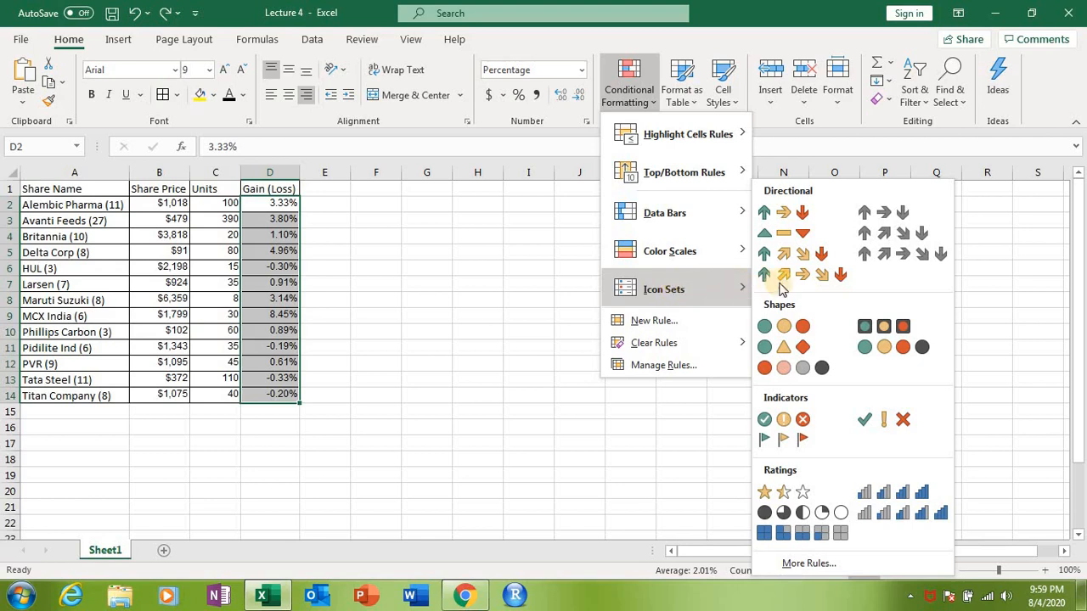
pyautogui.click(880, 419)
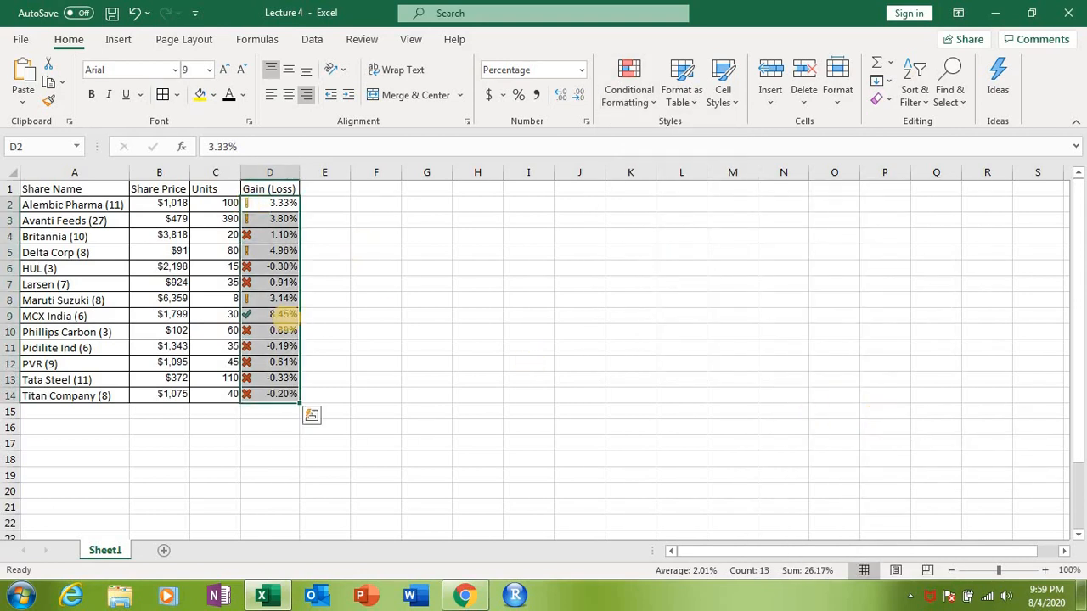
# Step: Examine which indicator icon each Gain (Loss) value in column D has been given
pyautogui.click(287, 315)
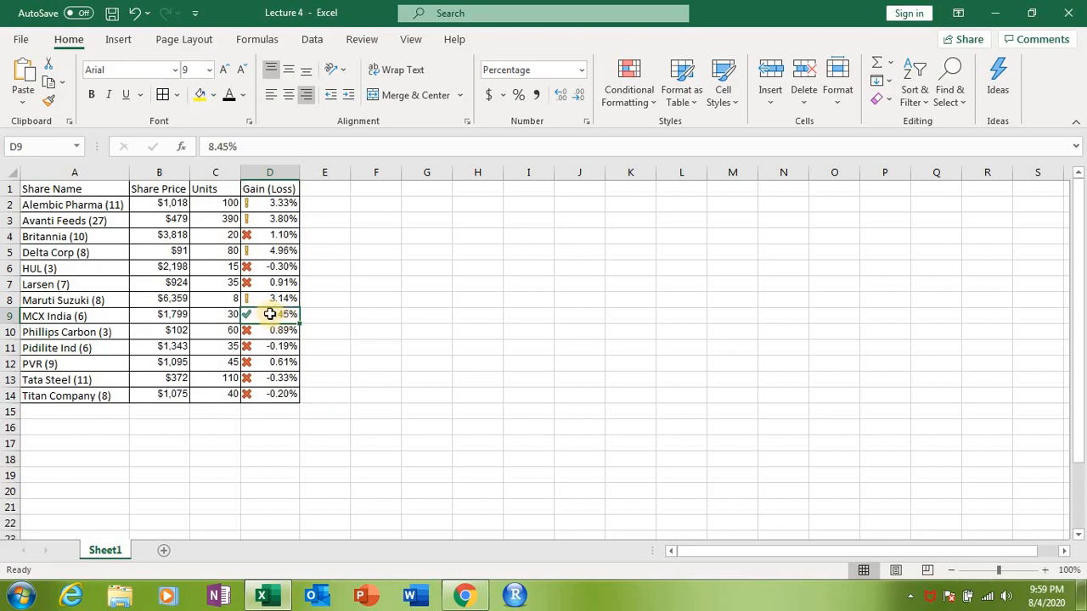
pyautogui.click(277, 298)
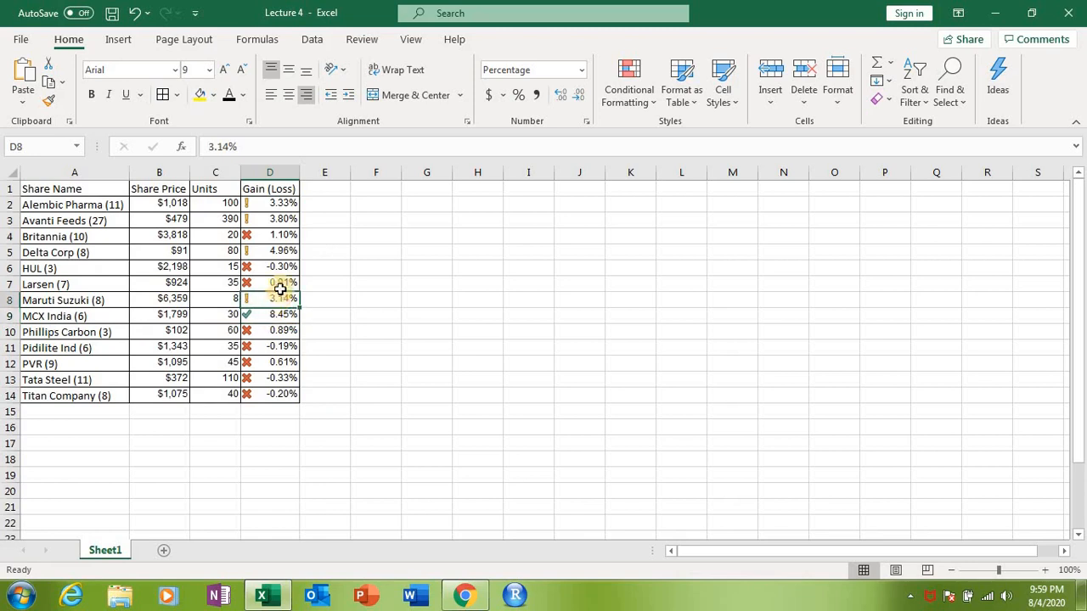
pyautogui.click(277, 252)
pyautogui.click(279, 218)
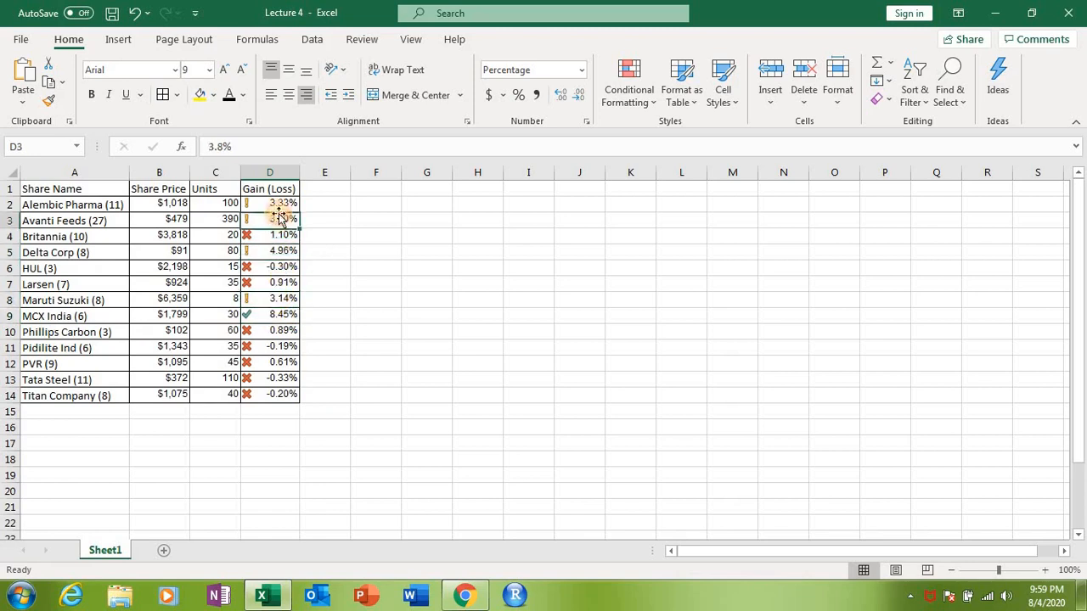
pyautogui.click(279, 204)
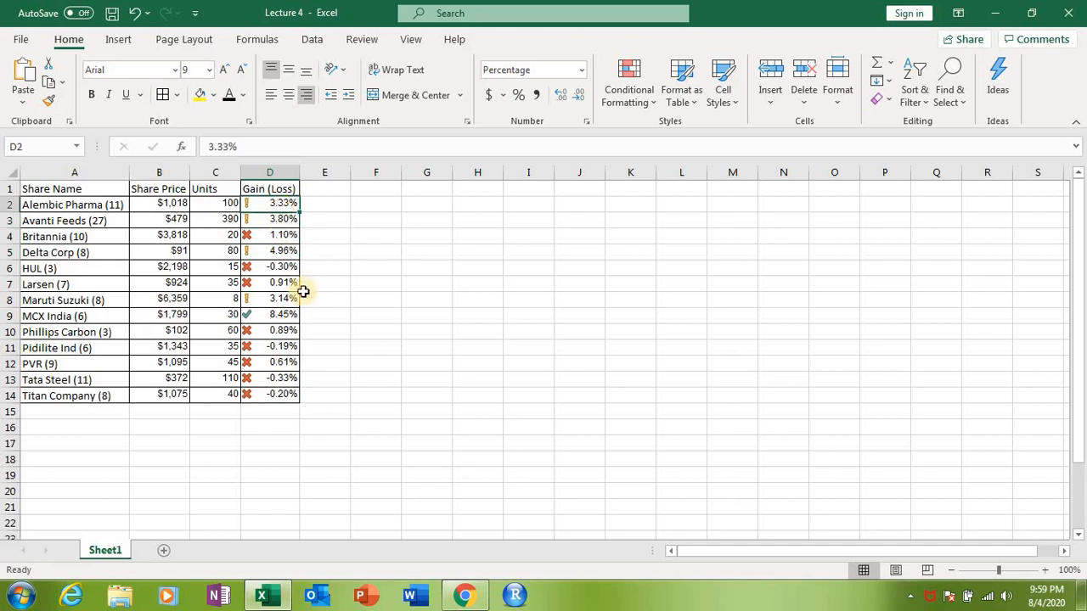
pyautogui.click(281, 235)
pyautogui.click(281, 267)
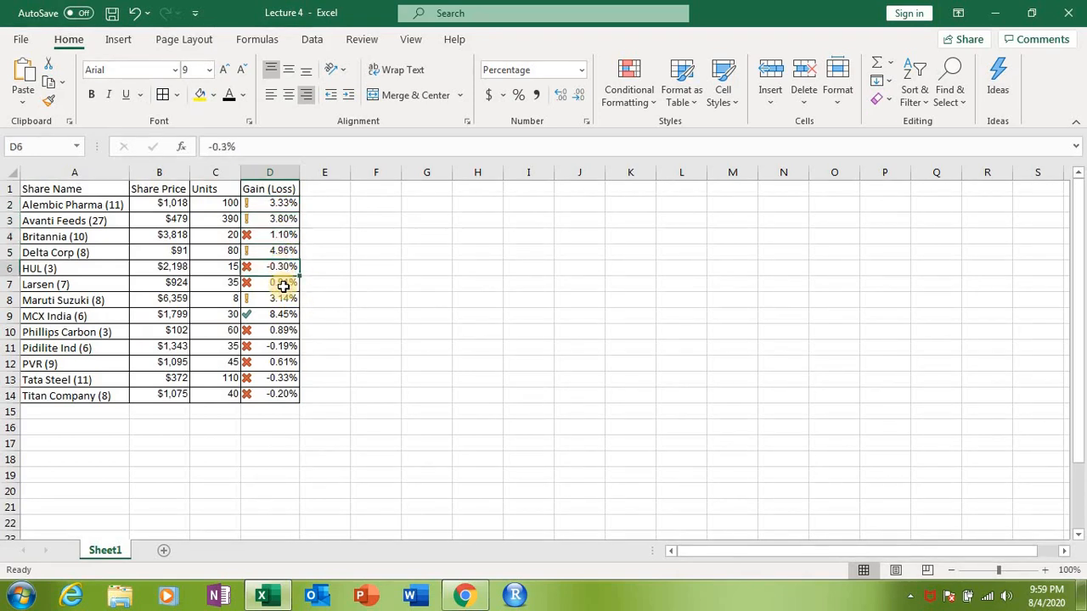
pyautogui.click(281, 283)
pyautogui.click(282, 332)
pyautogui.click(280, 347)
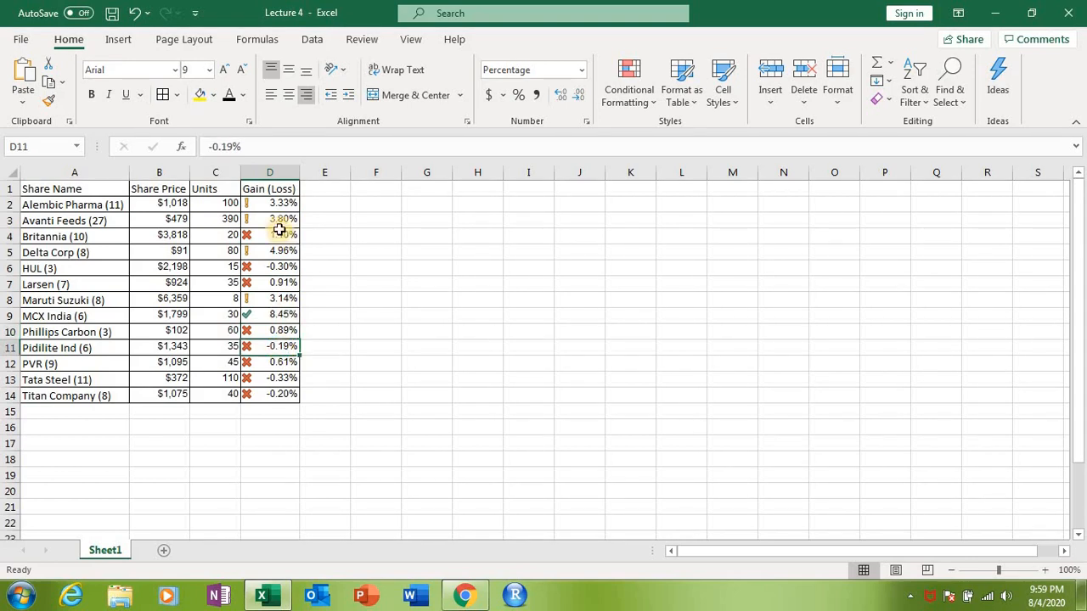
# Step: Change the icon set on the Gain (Loss) values in D2:D14 to the three colored arrows and check the cells
pyautogui.moveTo(275, 203); pyautogui.dragTo(280, 392)
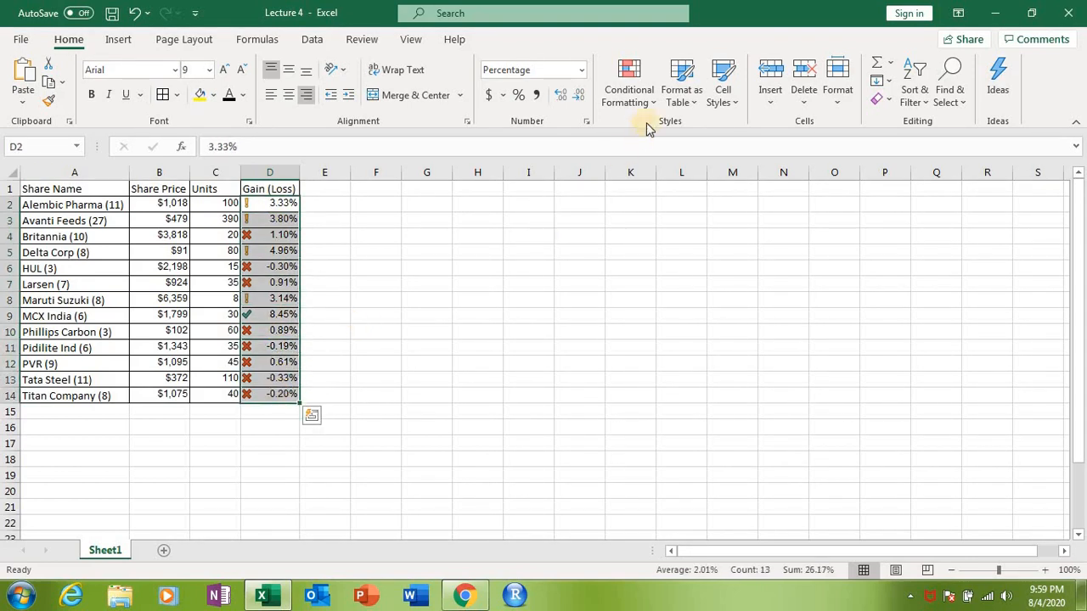
pyautogui.click(641, 100)
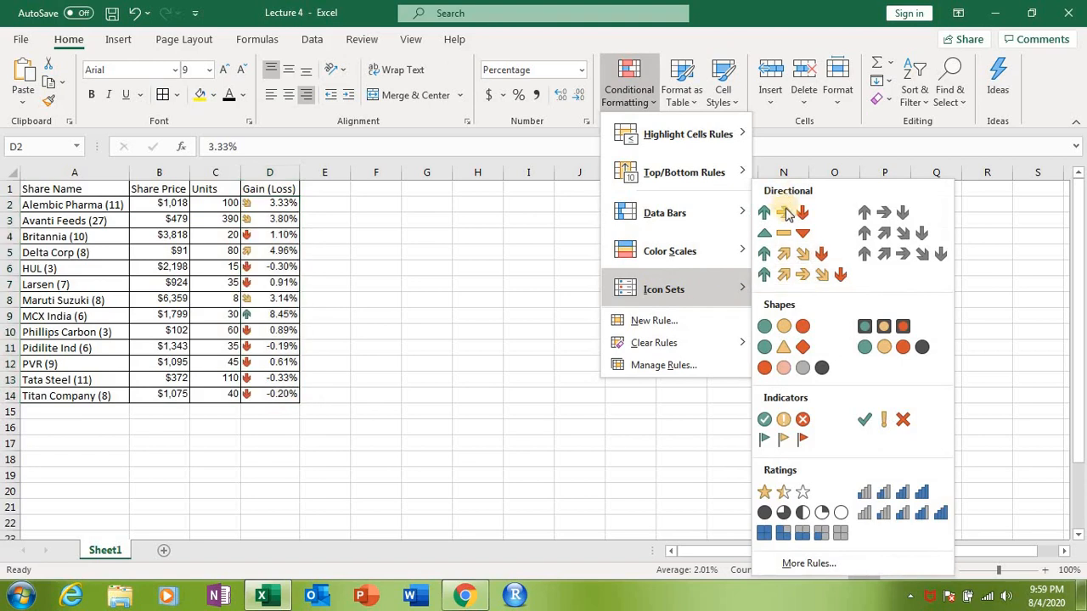
pyautogui.click(782, 213)
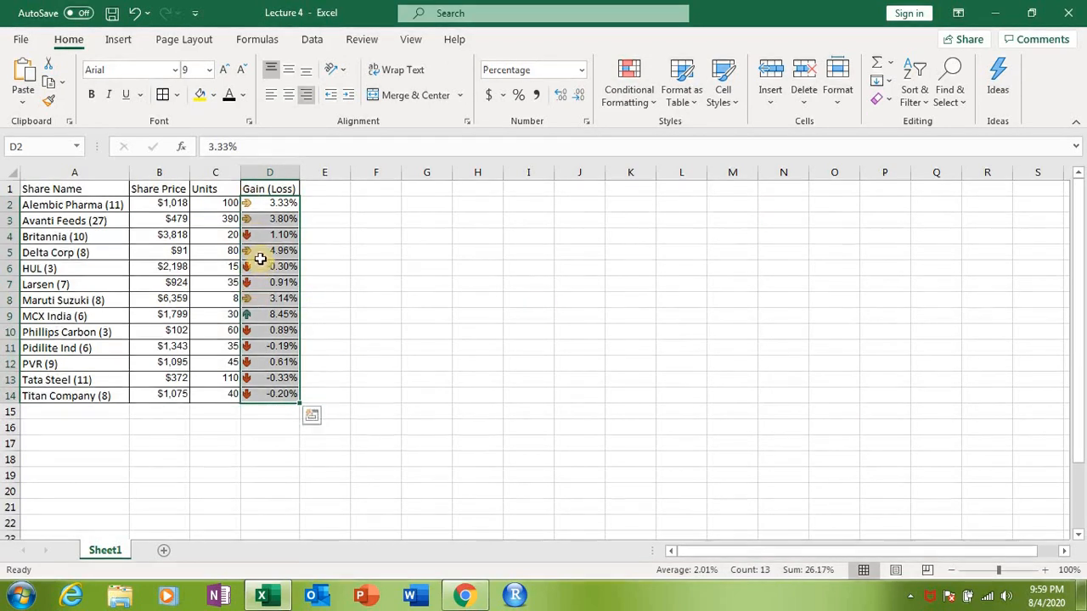
pyautogui.click(287, 296)
pyautogui.click(275, 291)
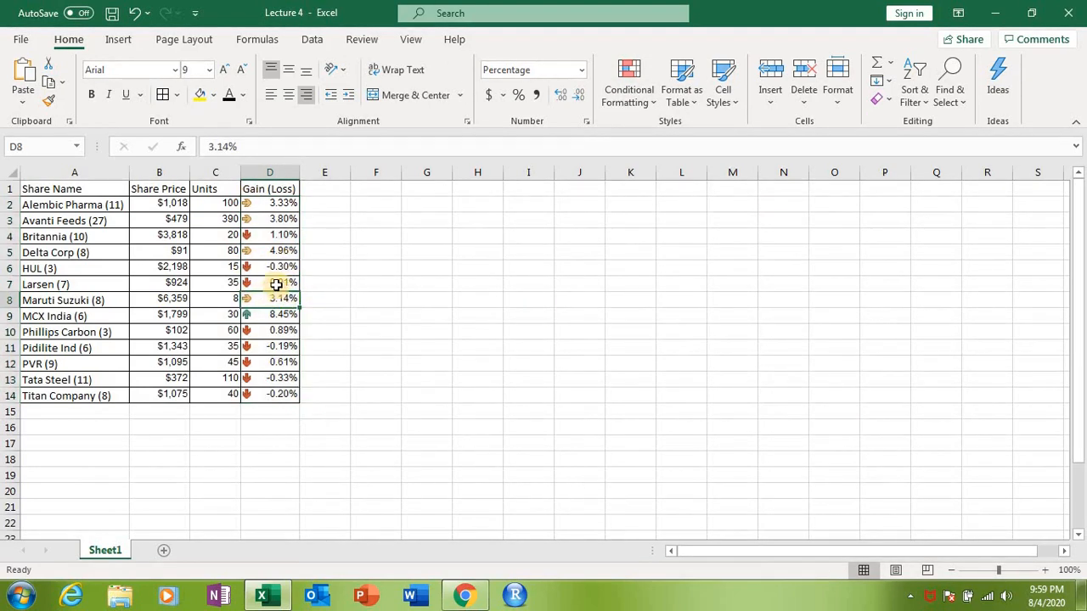
pyautogui.click(300, 207)
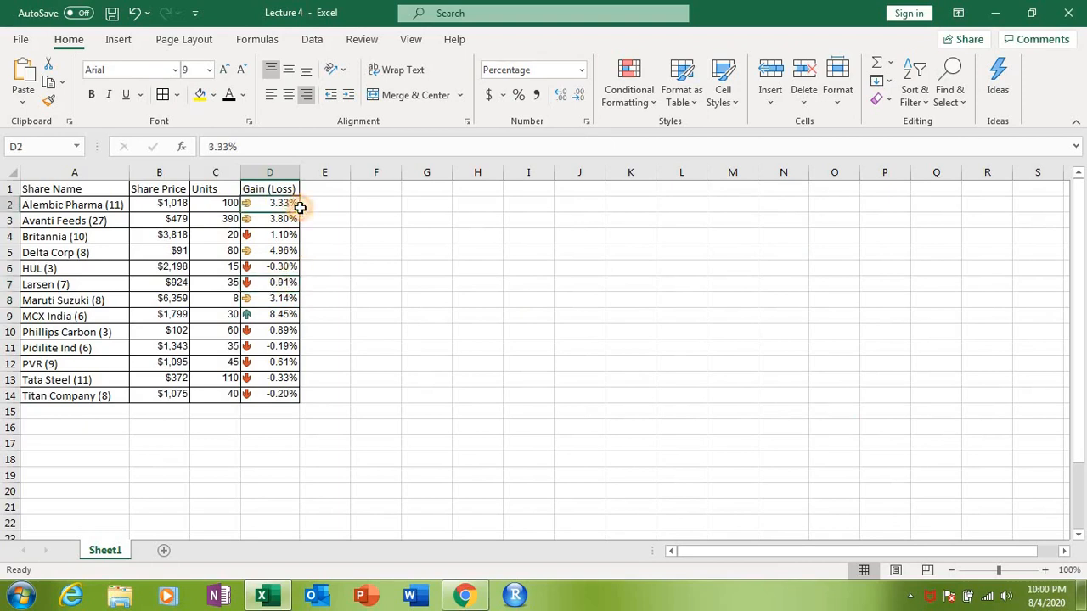
# Step: Add gradient-fill Blue Data Bars to the Units values in C2:C14
pyautogui.moveTo(300, 207); pyautogui.dragTo(284, 393)
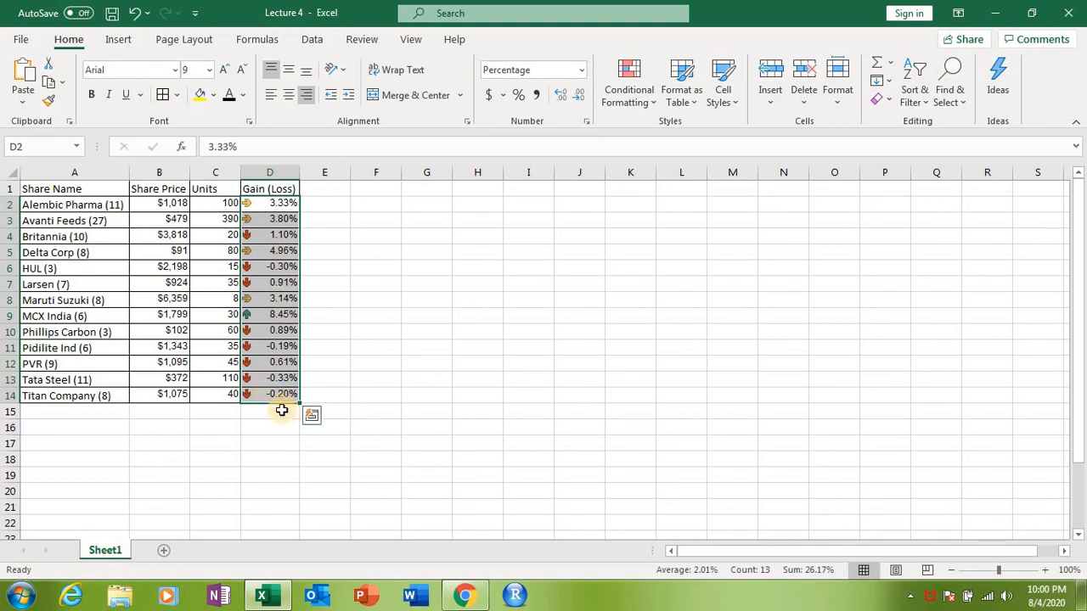
pyautogui.click(646, 102)
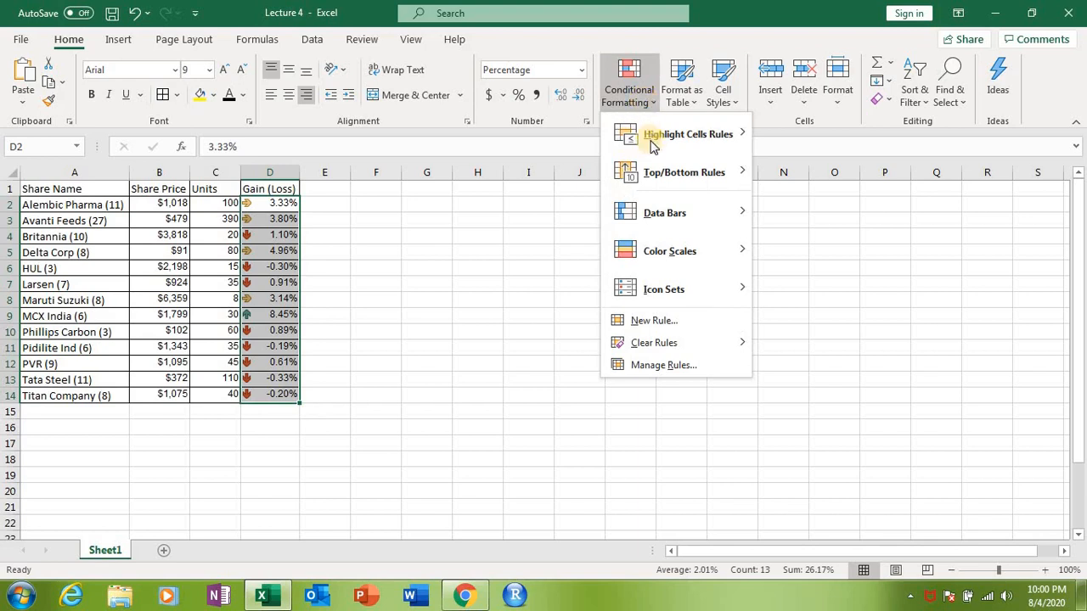
pyautogui.click(223, 202)
pyautogui.moveTo(223, 202); pyautogui.dragTo(229, 383)
pyautogui.click(633, 94)
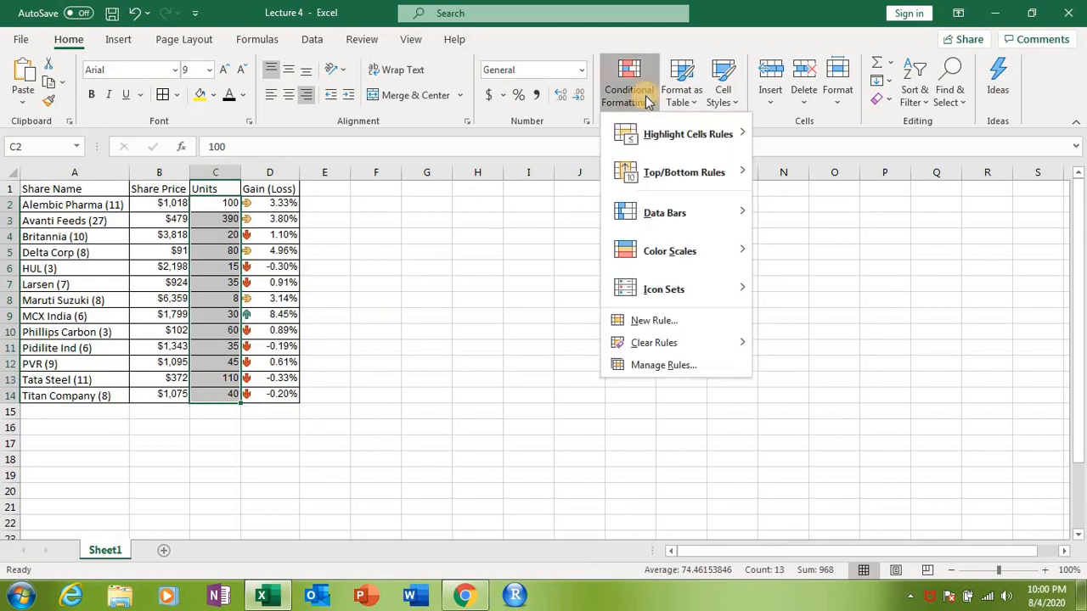
pyautogui.moveTo(671, 213)
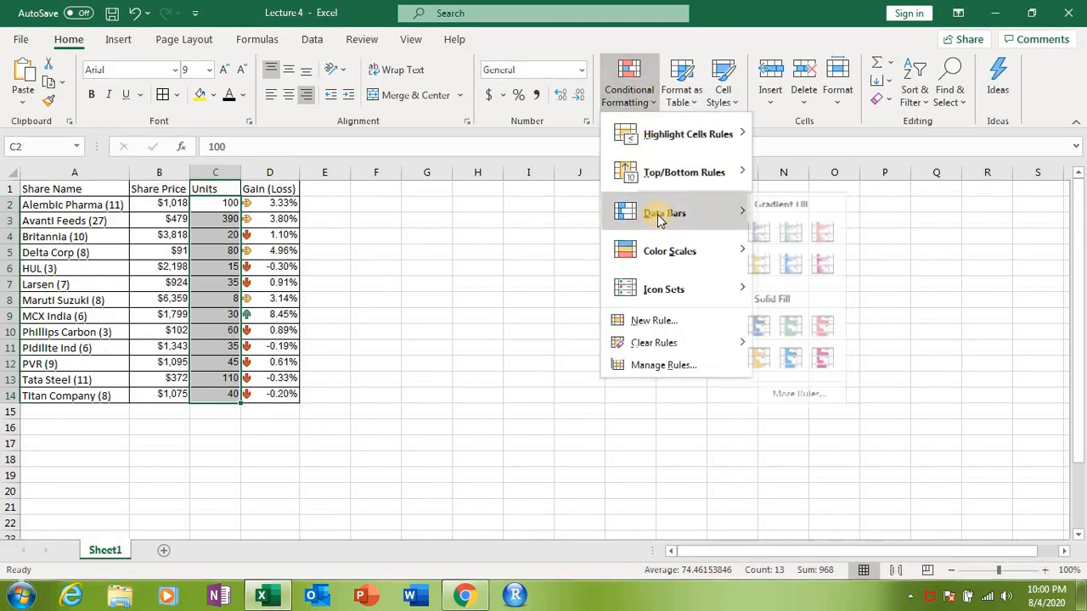
pyautogui.click(770, 235)
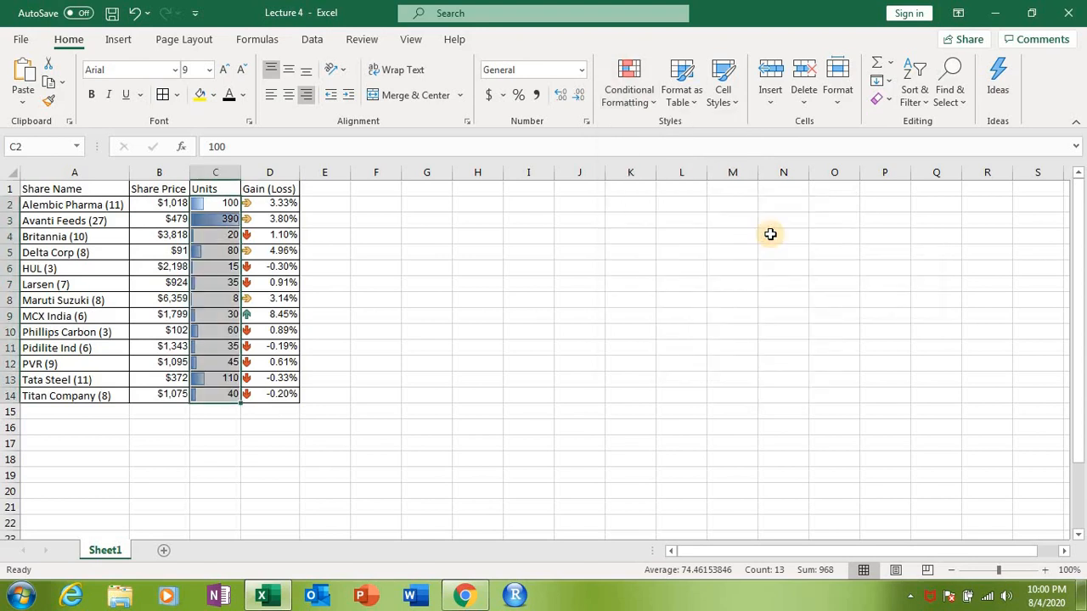
pyautogui.click(339, 247)
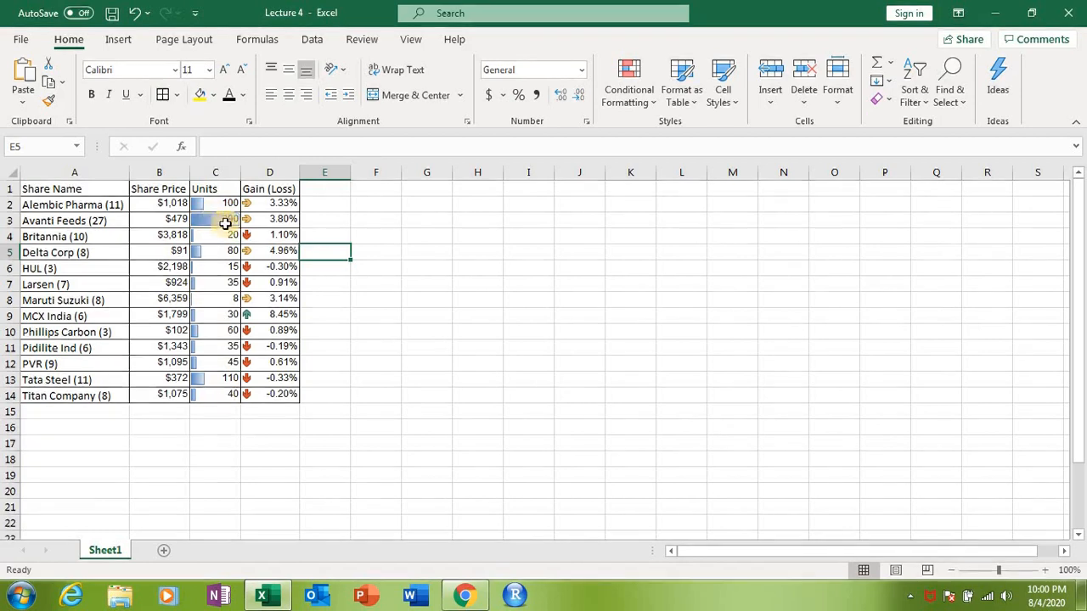
# Step: Undo the data bars on the Units and the icon sets on the Gain (Loss) values
pyautogui.hotkey('ctrl', 'z')
pyautogui.hotkey('ctrl', 'z')
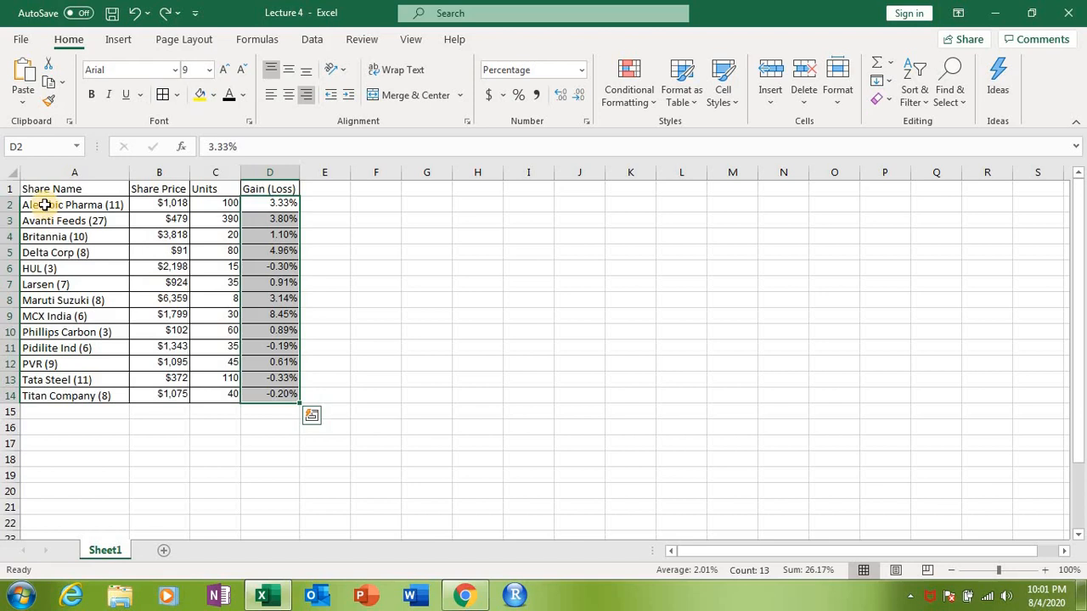
# Step: Sort the share names in A2:A14 from A to Z, expanding the selection to include the adjacent columns
pyautogui.click(39, 207)
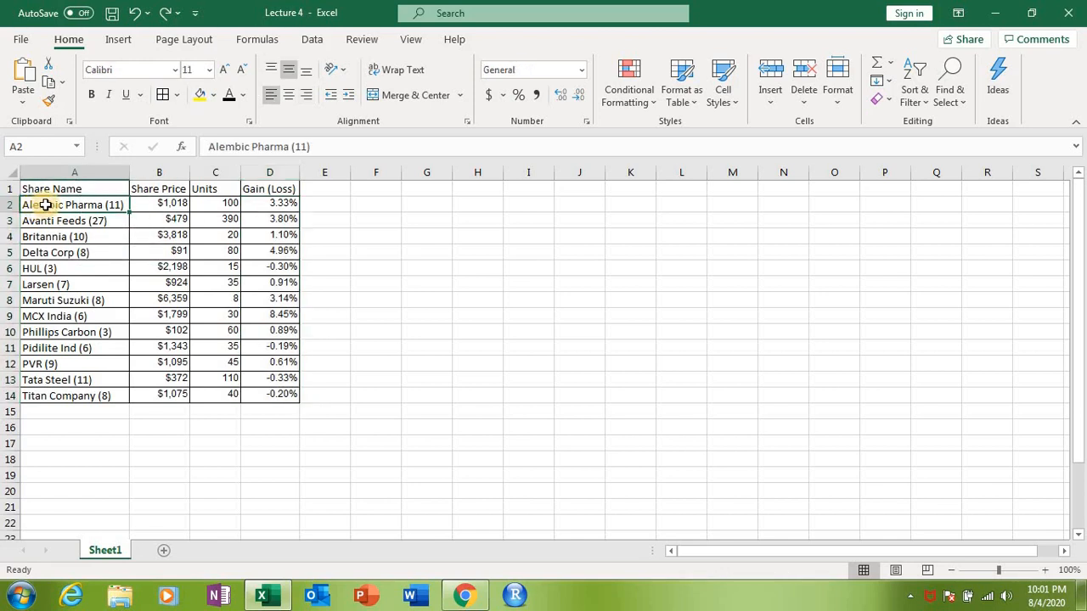
pyautogui.moveTo(45, 205); pyautogui.dragTo(59, 396)
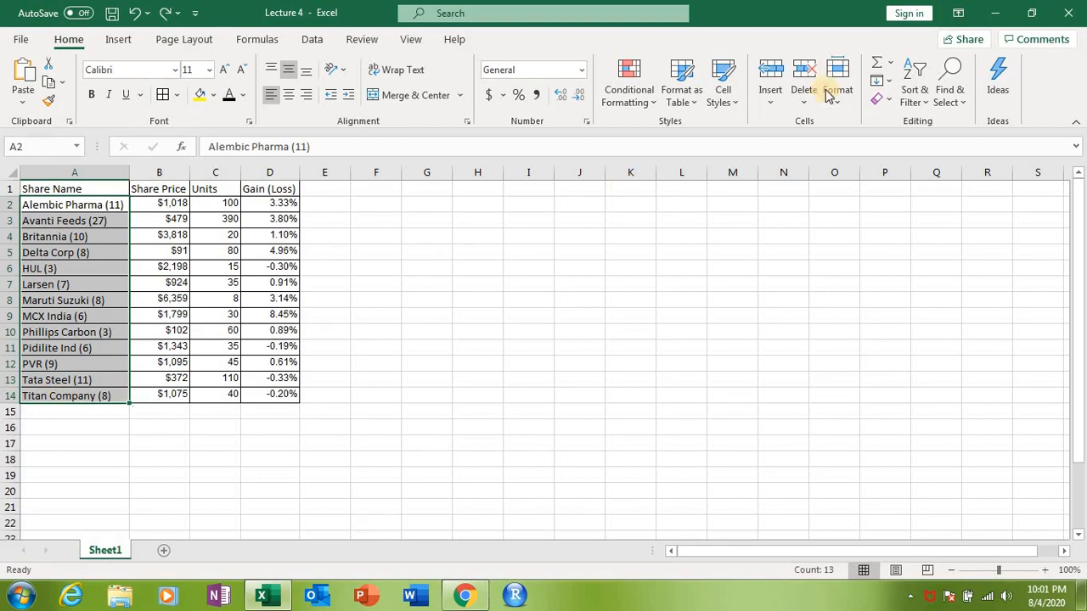
pyautogui.click(922, 102)
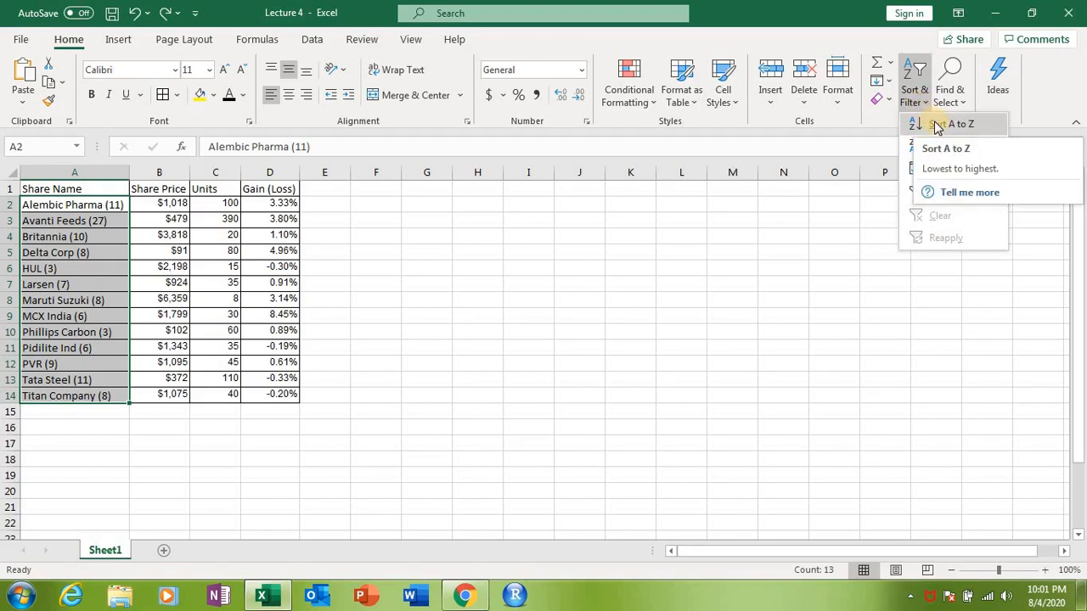
pyautogui.click(937, 126)
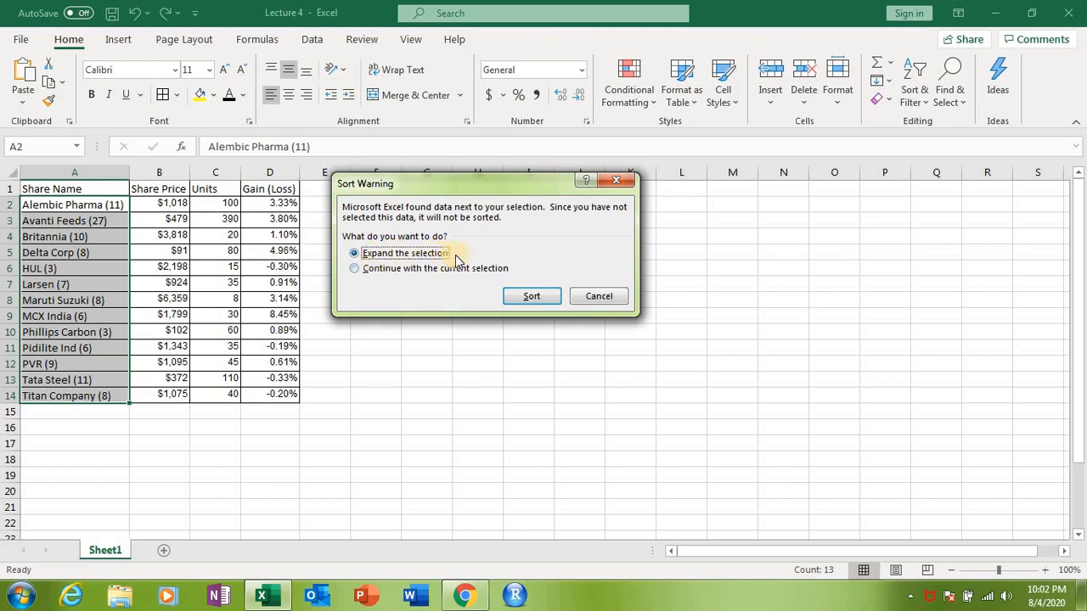
pyautogui.click(530, 297)
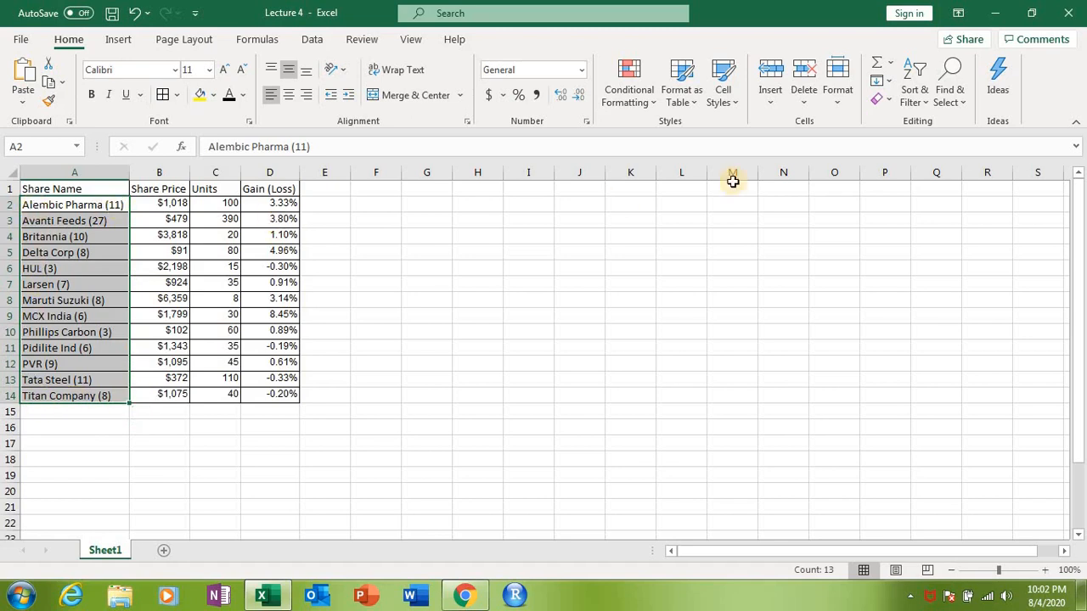
# Step: Sort the share names in A2:A14 from Z to A, expanding the selection to include the adjacent columns
pyautogui.click(922, 98)
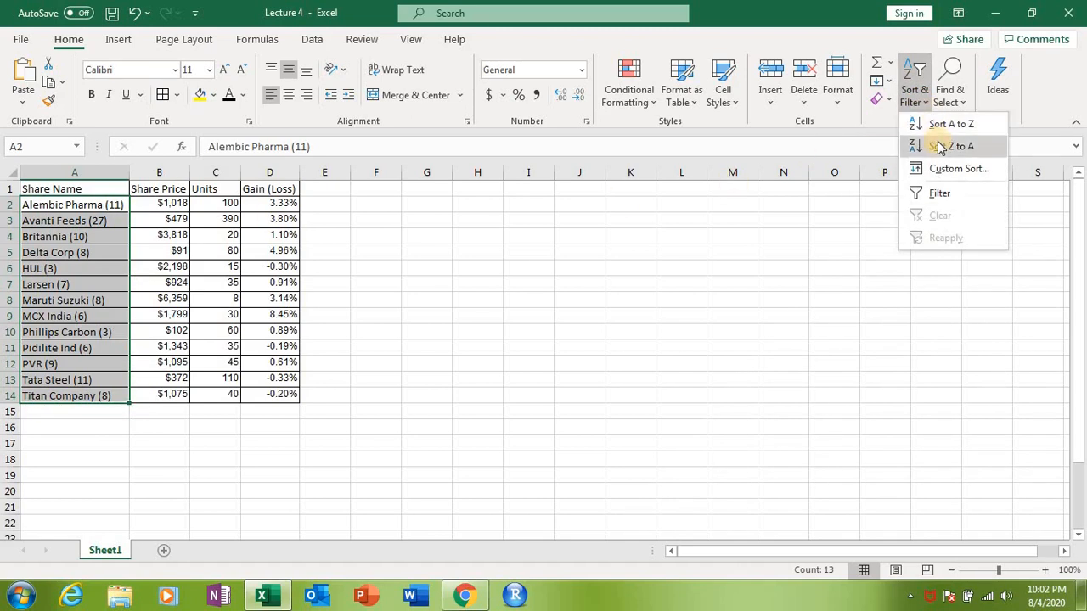
pyautogui.click(938, 144)
pyautogui.click(532, 296)
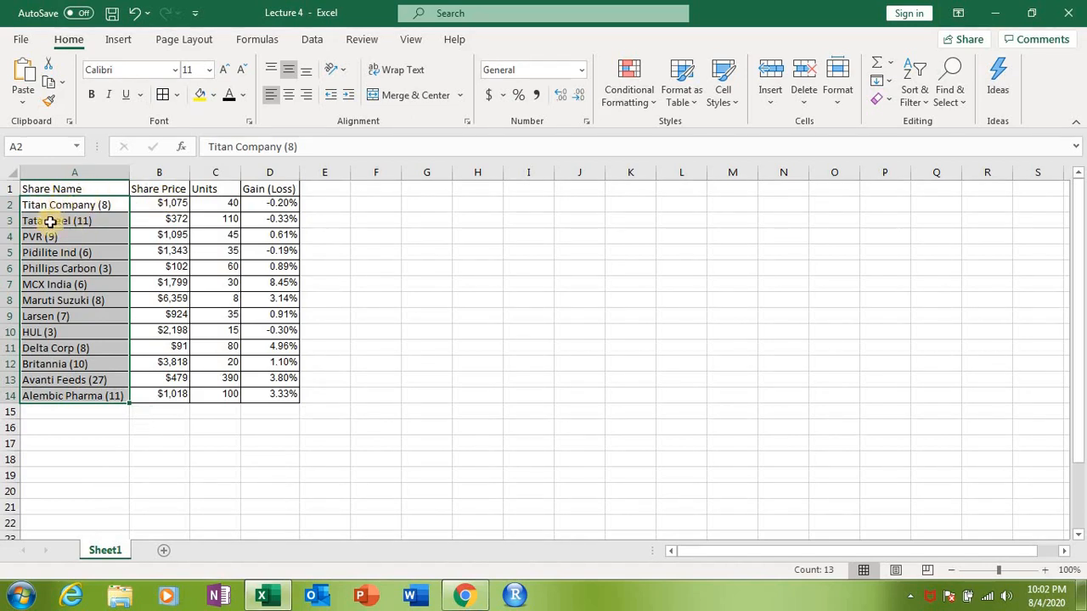
# Step: Sort the share names in A2:A14 back from A to Z, expanding the selection to the adjacent columns
pyautogui.click(917, 95)
pyautogui.click(937, 124)
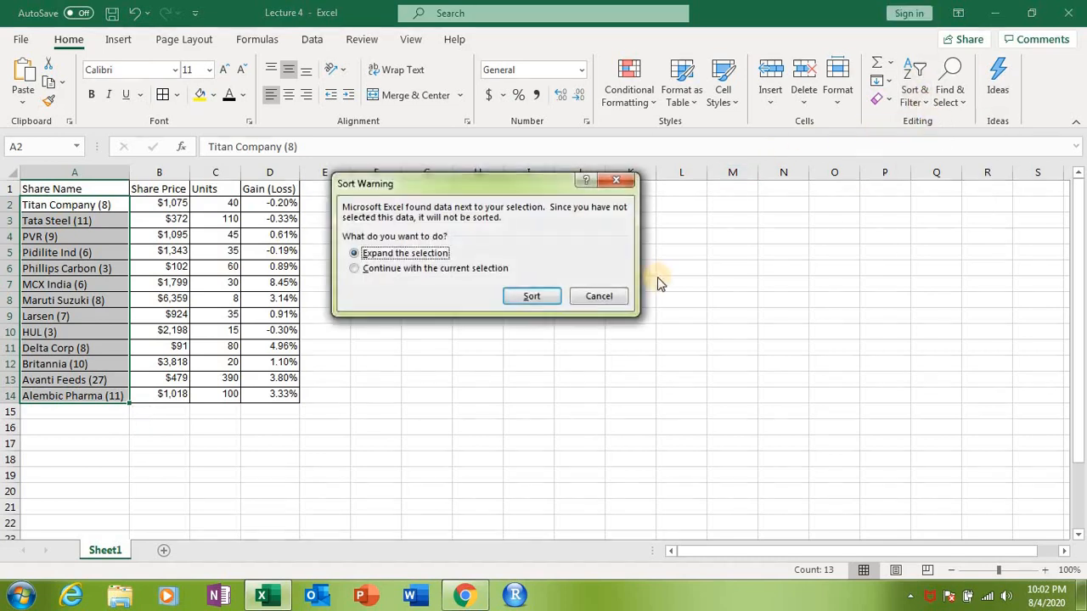
pyautogui.click(528, 298)
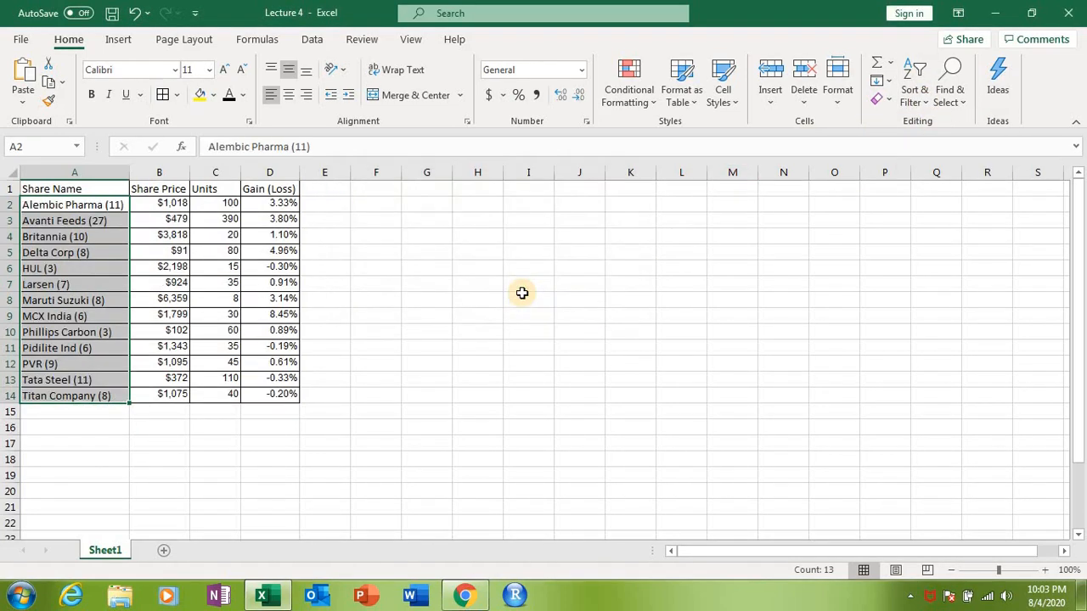
# Step: Sort the Share Price values in B2:B14 from largest to smallest, expanding the selection to include the adjacent columns
pyautogui.moveTo(165, 203); pyautogui.dragTo(158, 388)
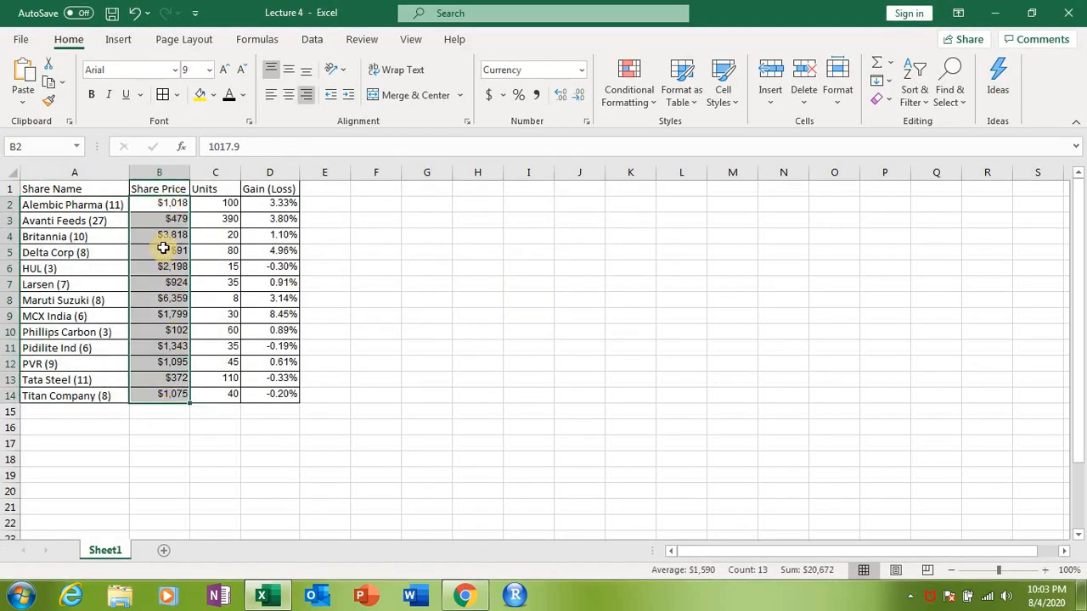
pyautogui.click(914, 93)
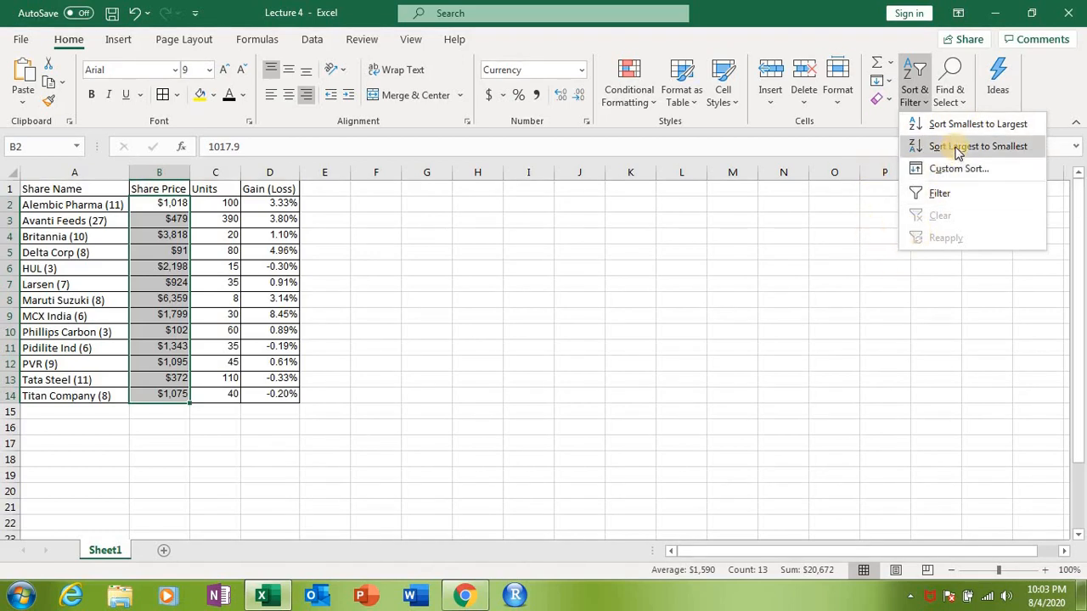
pyautogui.click(955, 146)
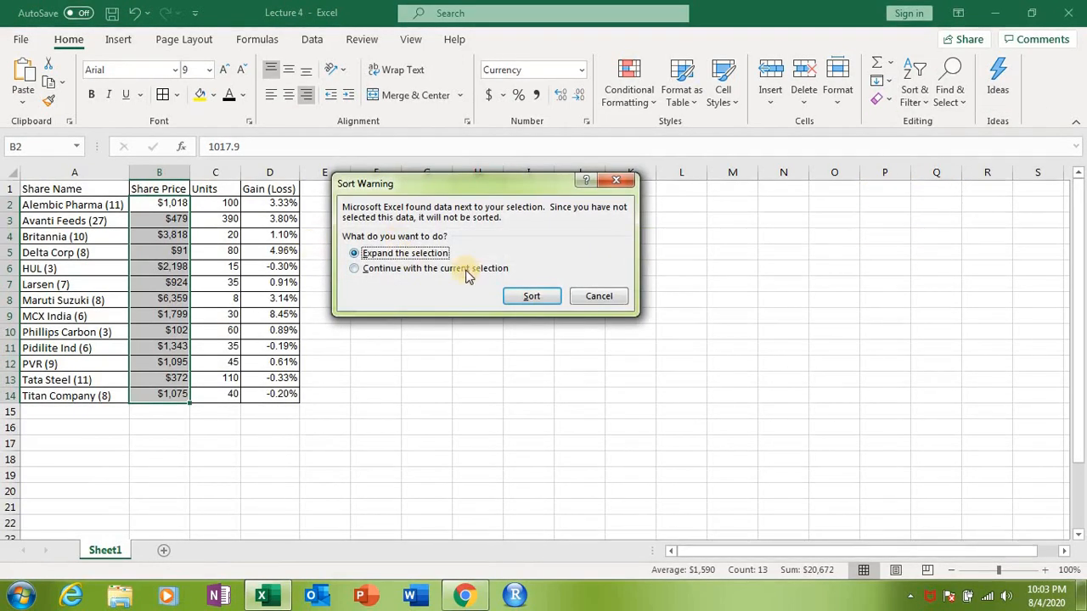
pyautogui.click(528, 297)
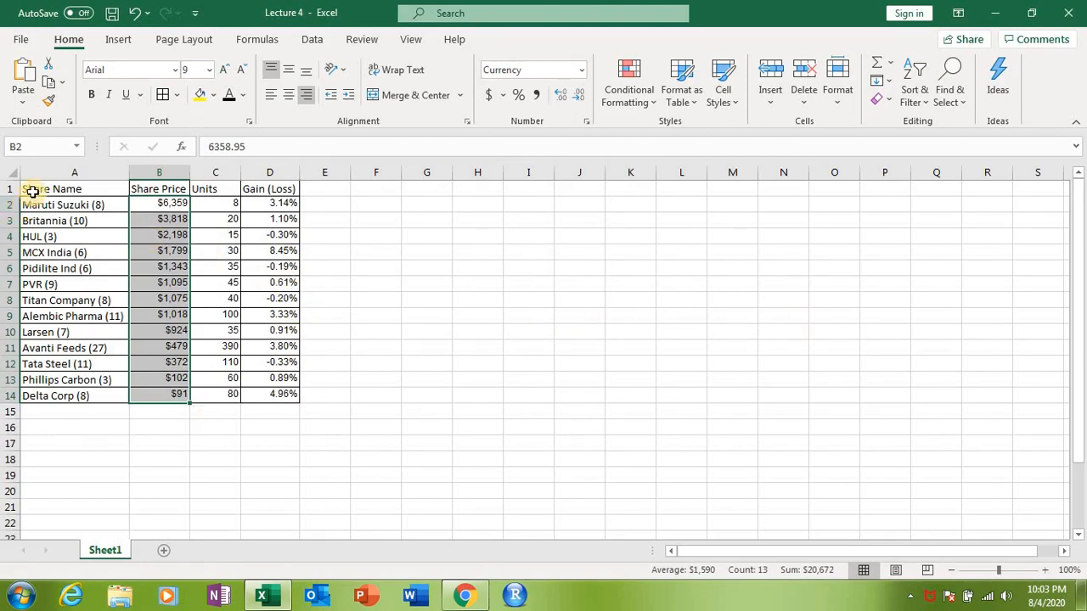
# Step: Add filters to the header row A1:D1 of the share table
pyautogui.moveTo(54, 189); pyautogui.dragTo(269, 184)
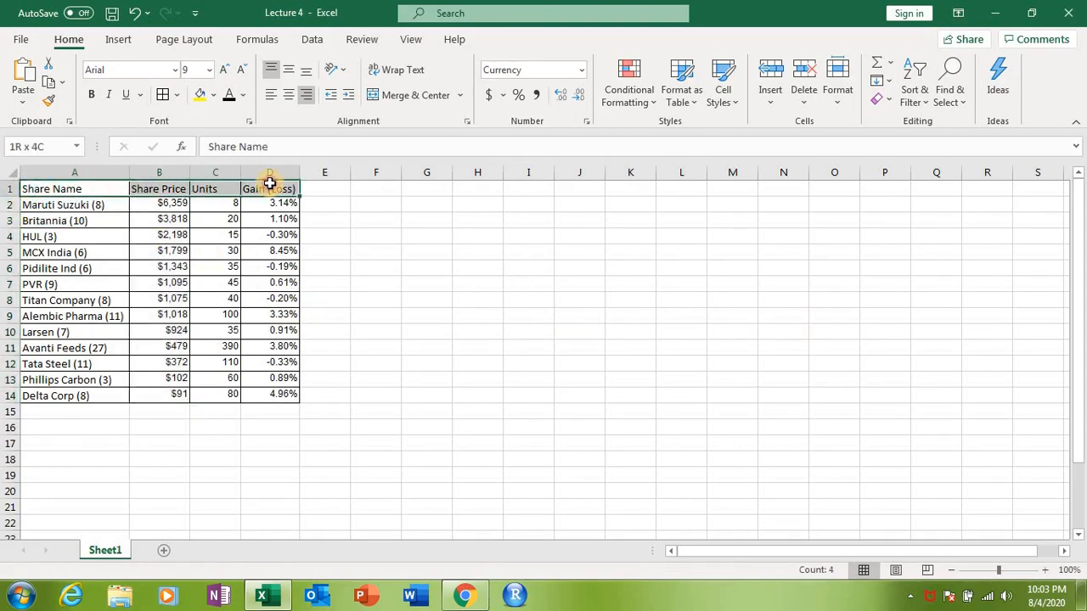
pyautogui.click(925, 103)
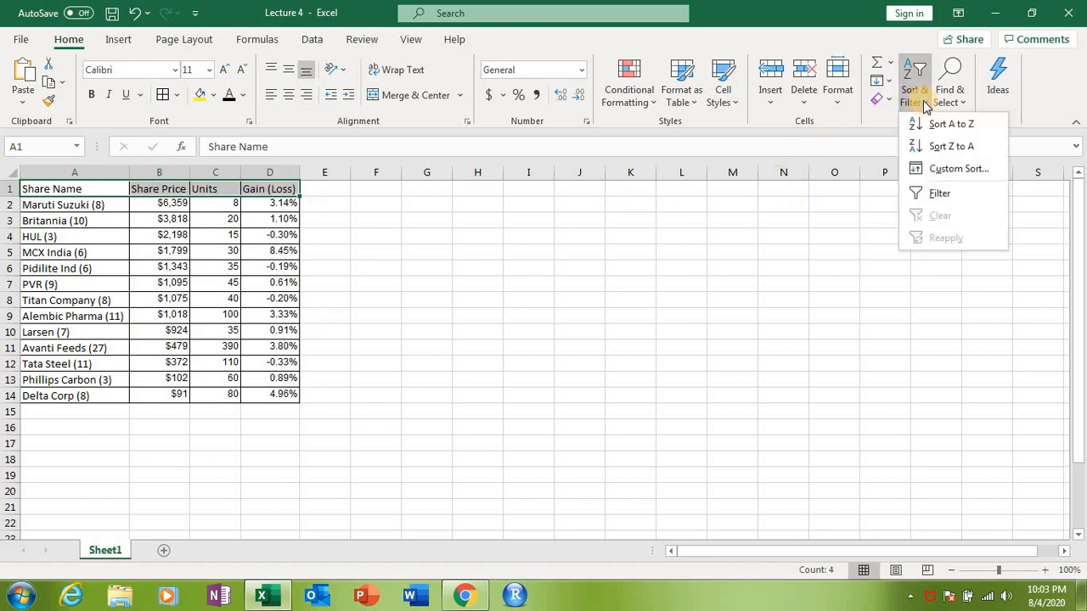
pyautogui.click(933, 192)
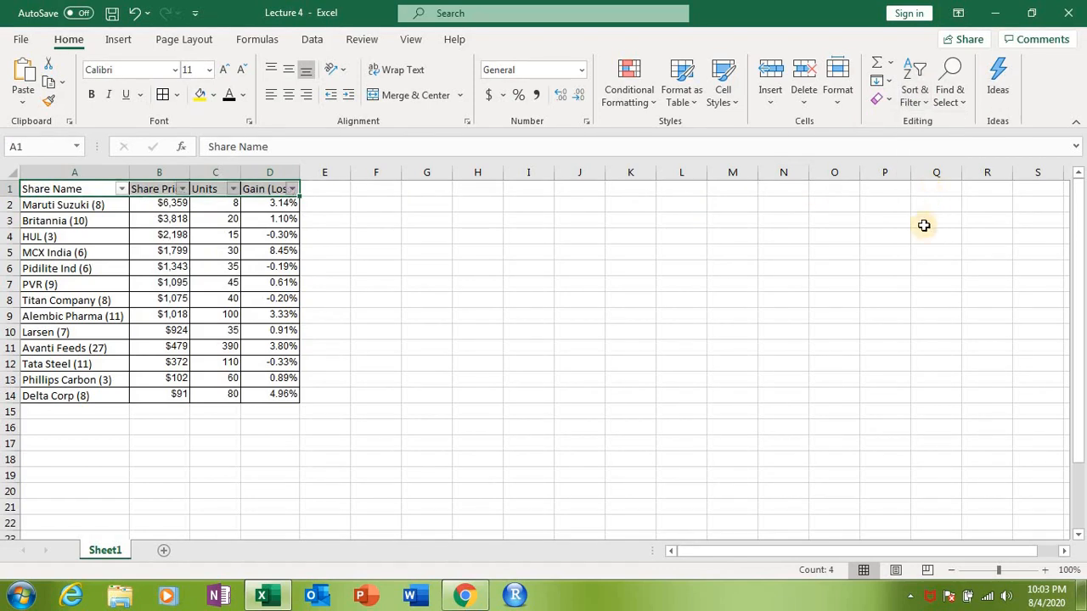
# Step: Filter the Gain (Loss) column to show only the negative values -0.33%, -0.30%, -0.20% and -0.19%
pyautogui.click(291, 188)
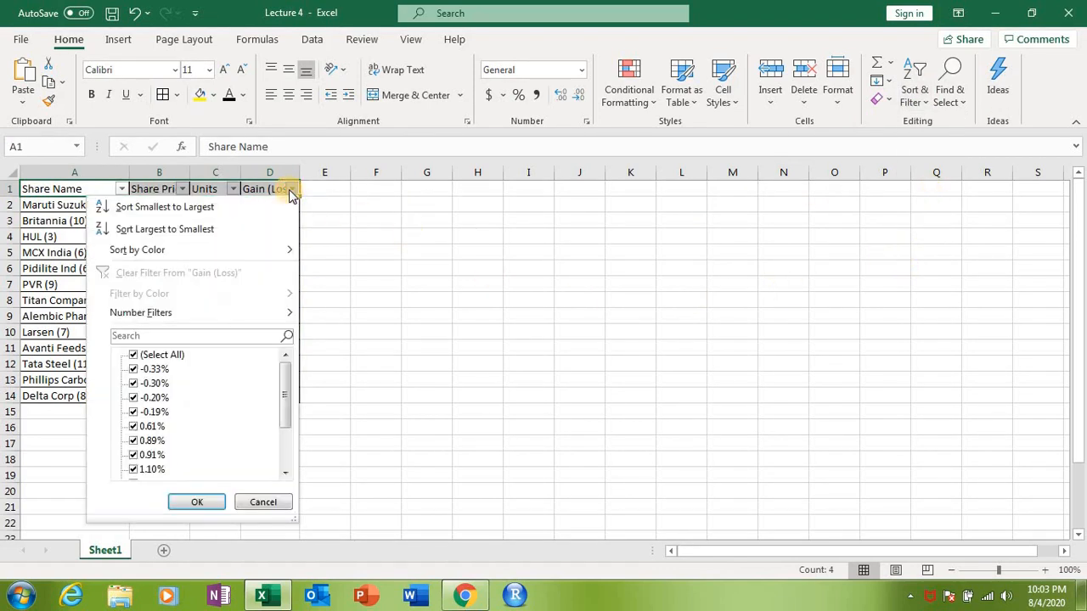
pyautogui.click(133, 356)
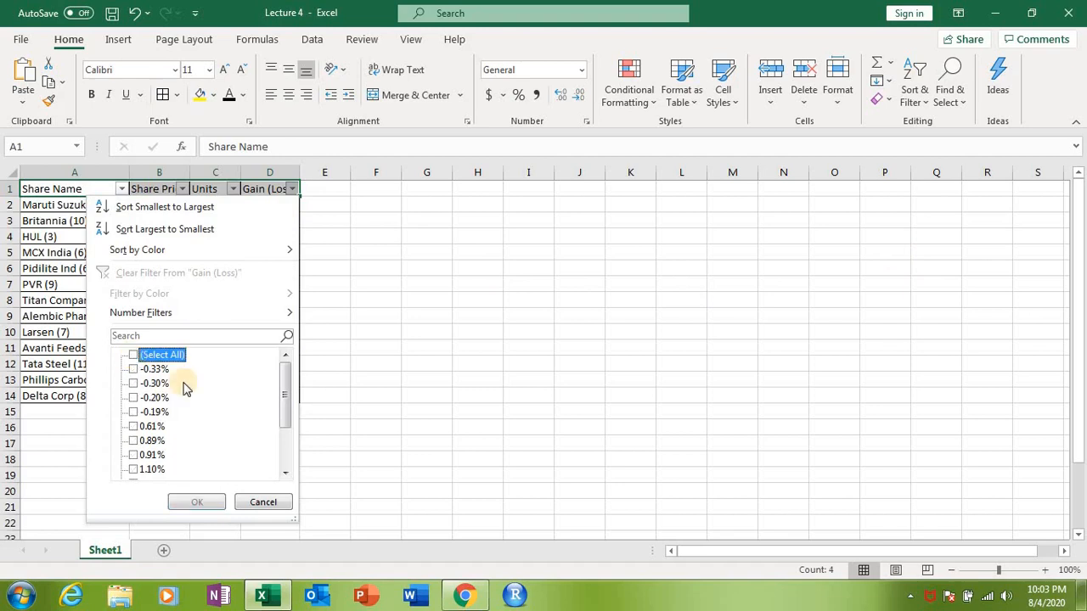
pyautogui.click(133, 371)
pyautogui.click(132, 397)
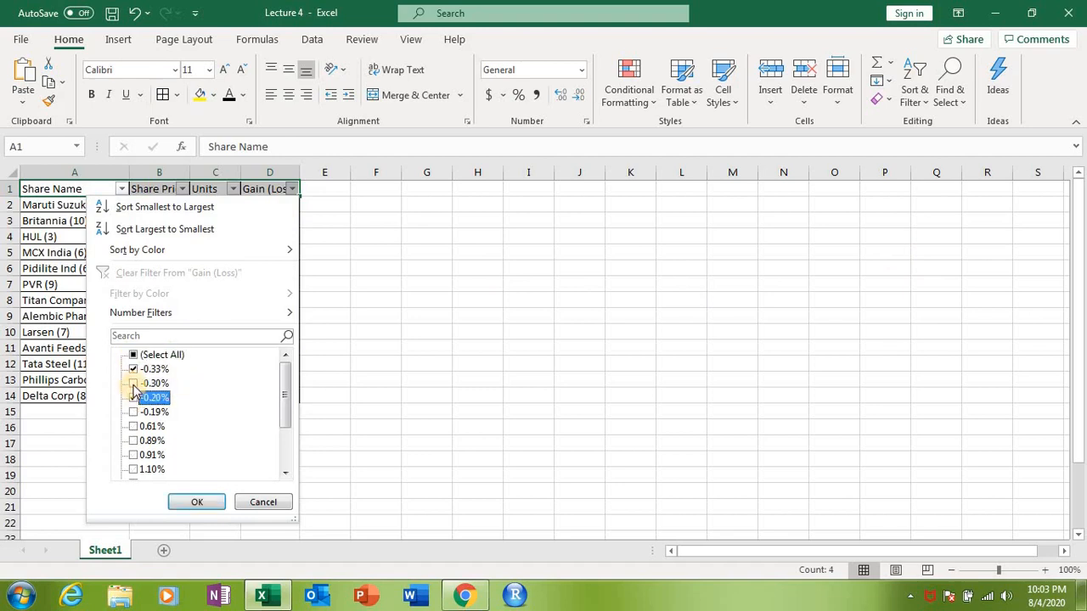
pyautogui.click(132, 383)
pyautogui.click(133, 413)
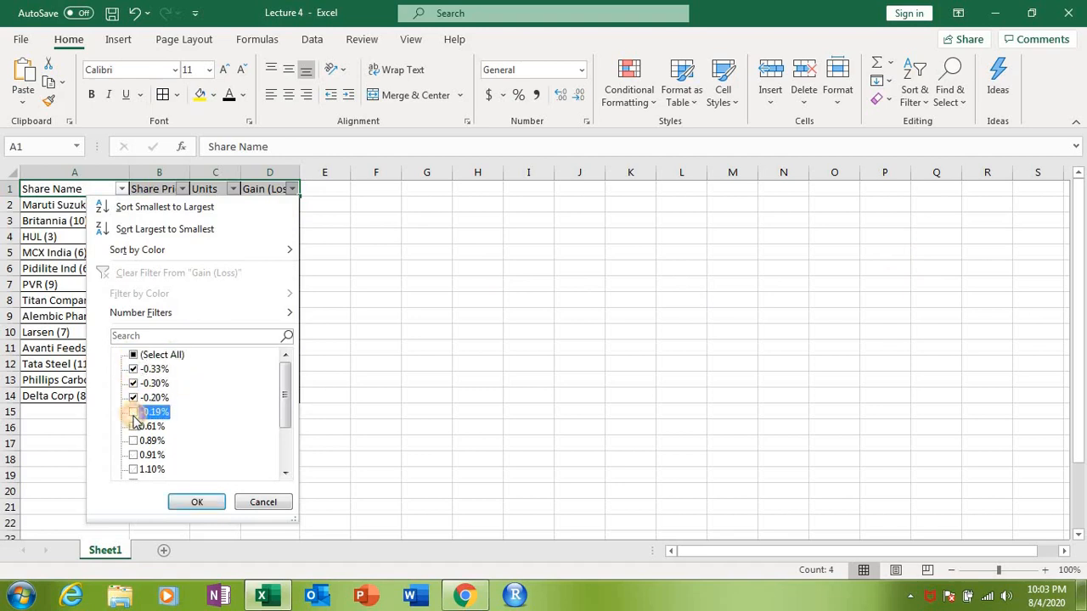
pyautogui.click(202, 502)
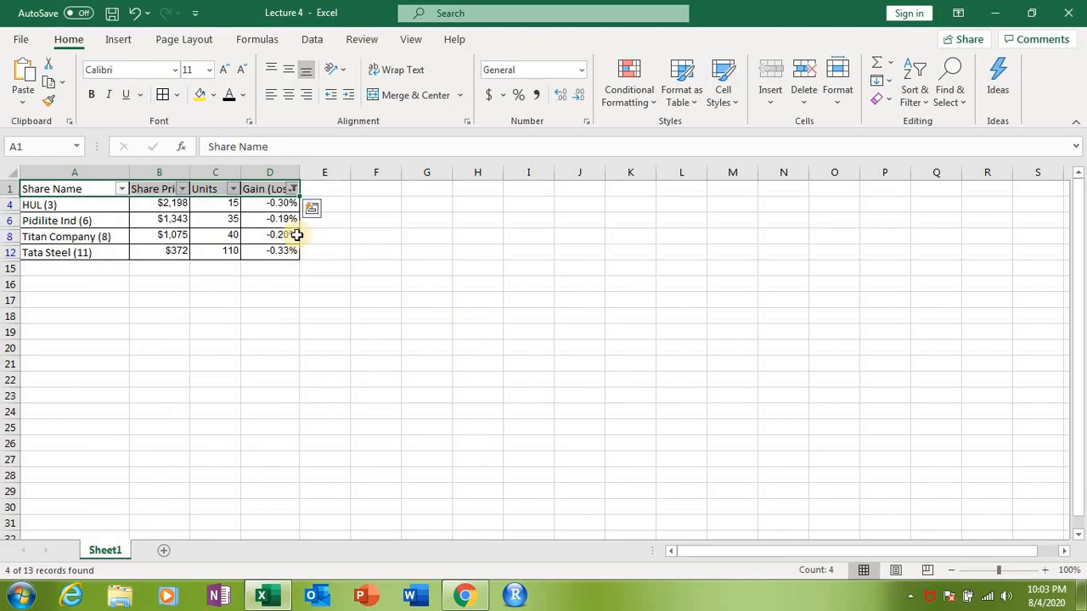
# Step: Examine each filtered Gain (Loss) value to check the loss-making shares
pyautogui.click(283, 206)
pyautogui.click(285, 221)
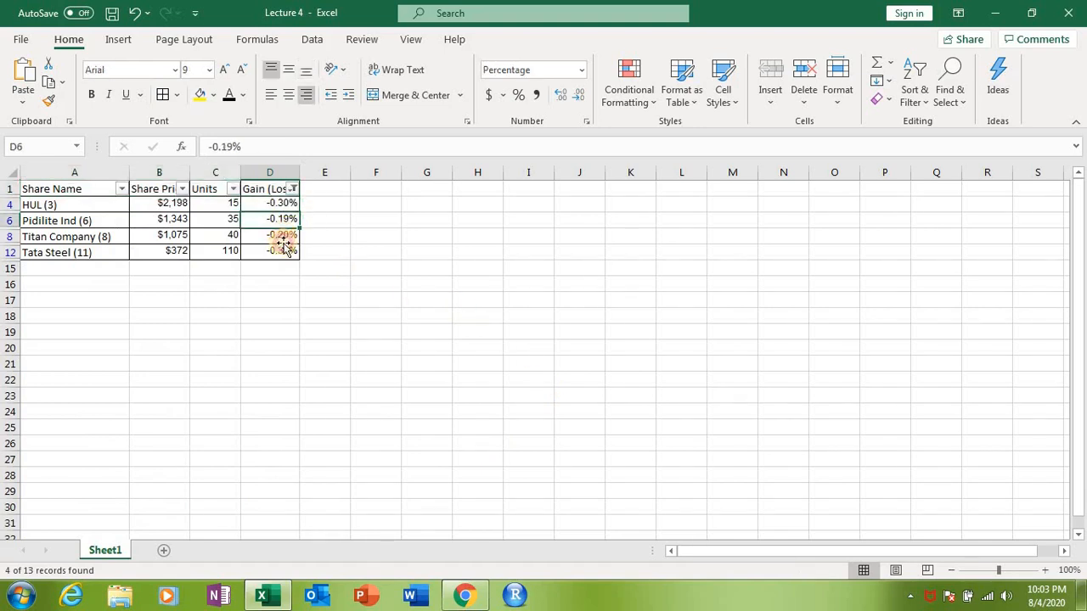
pyautogui.click(283, 236)
pyautogui.click(281, 252)
pyautogui.click(278, 204)
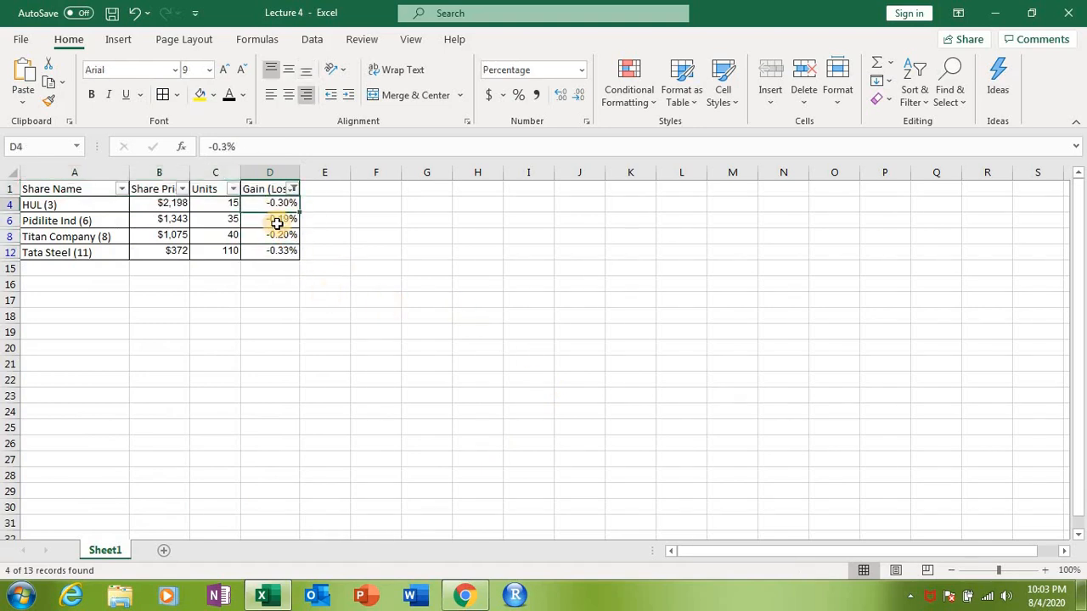
pyautogui.click(276, 219)
pyautogui.click(277, 235)
pyautogui.click(275, 252)
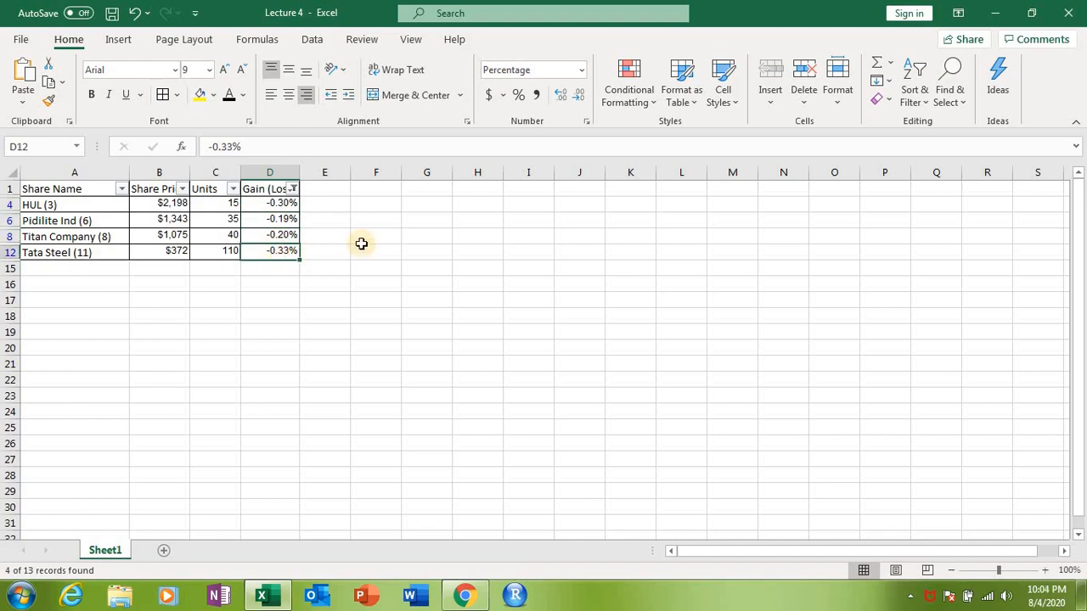
# Step: Show all rows again by reselecting every value in the Gain (Loss) filter
pyautogui.click(293, 191)
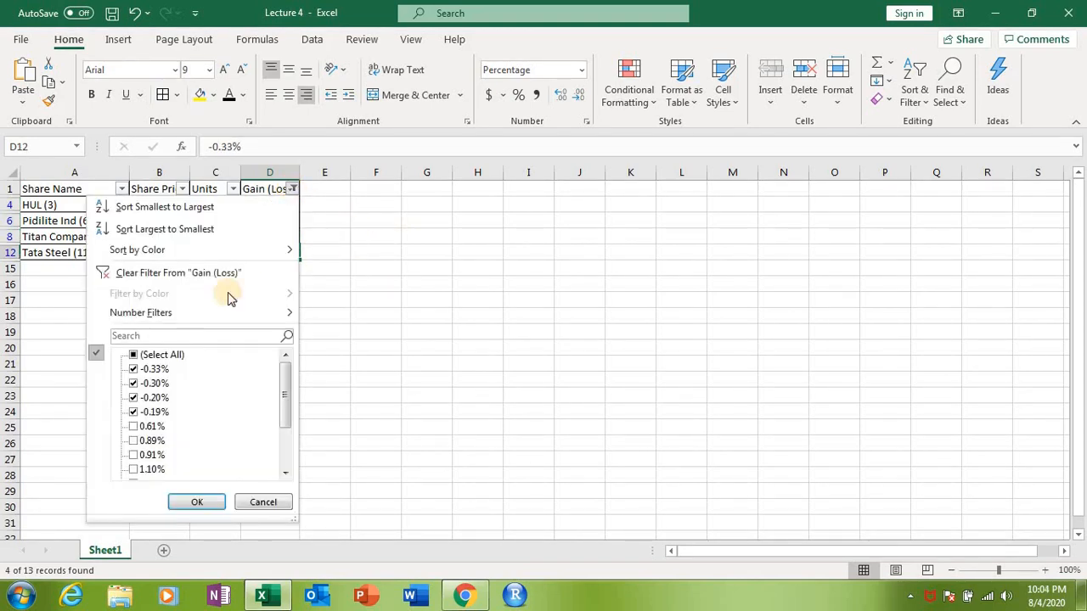
pyautogui.click(134, 355)
pyautogui.click(197, 502)
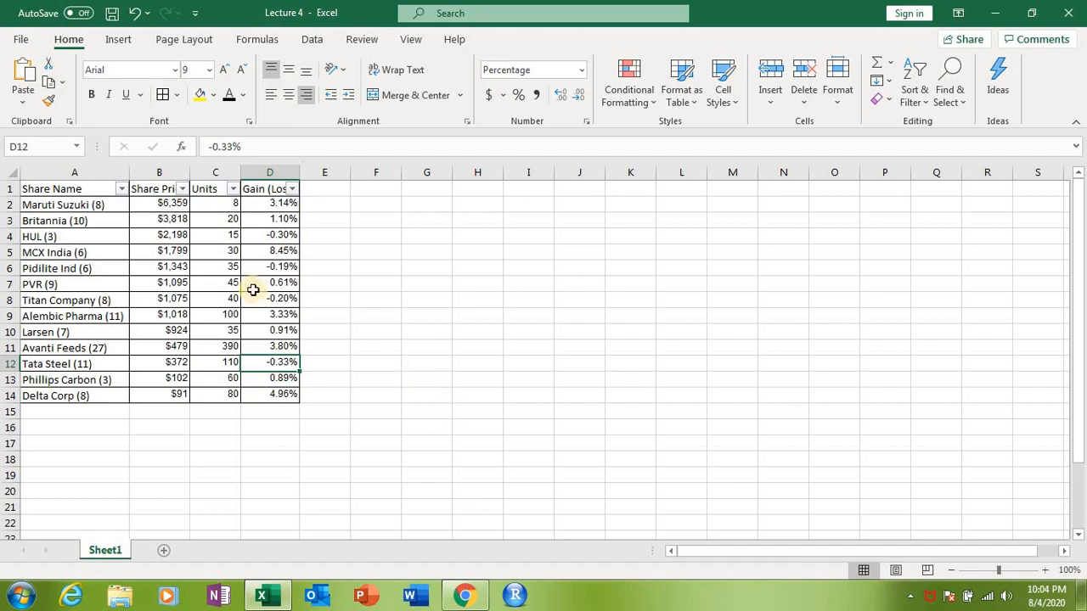
# Step: Filter the Share Price column to show only the prices above $1,000, from $1,018 up to $6,359
pyautogui.click(182, 188)
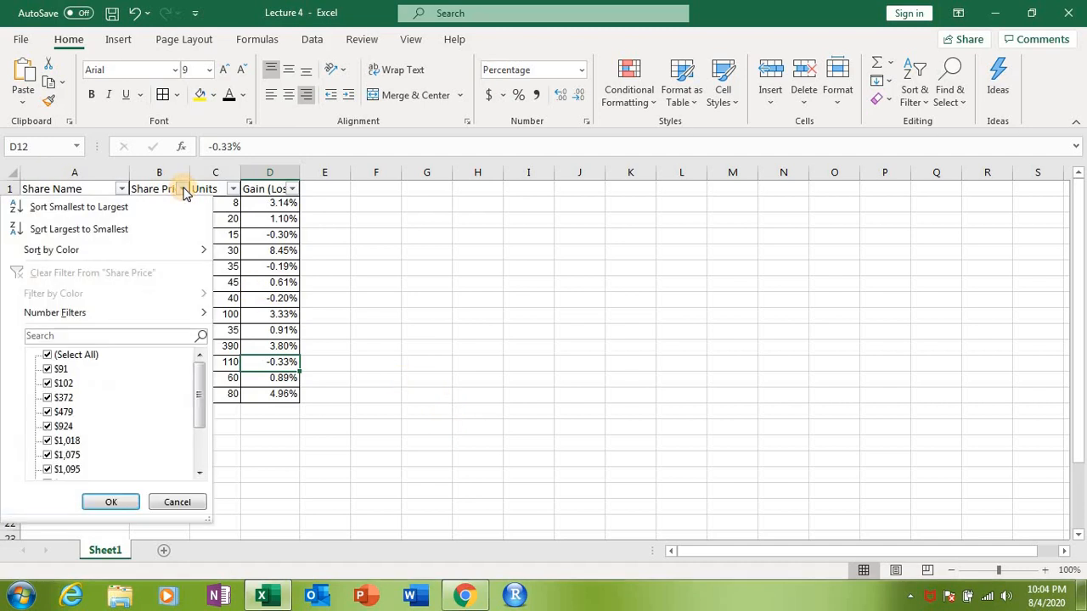
pyautogui.click(48, 356)
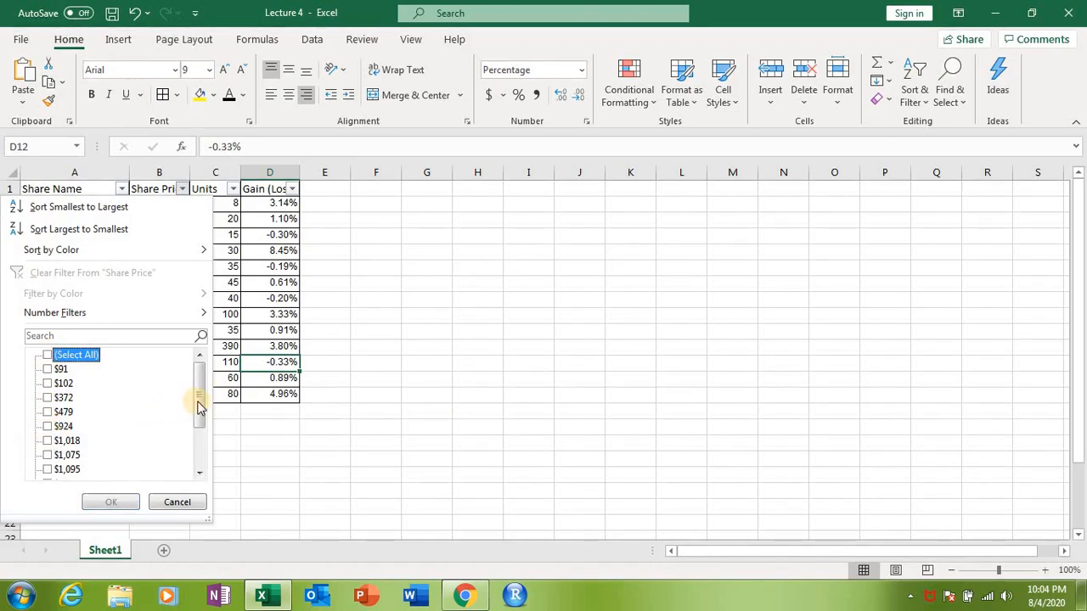
pyautogui.click(202, 437)
pyautogui.click(47, 383)
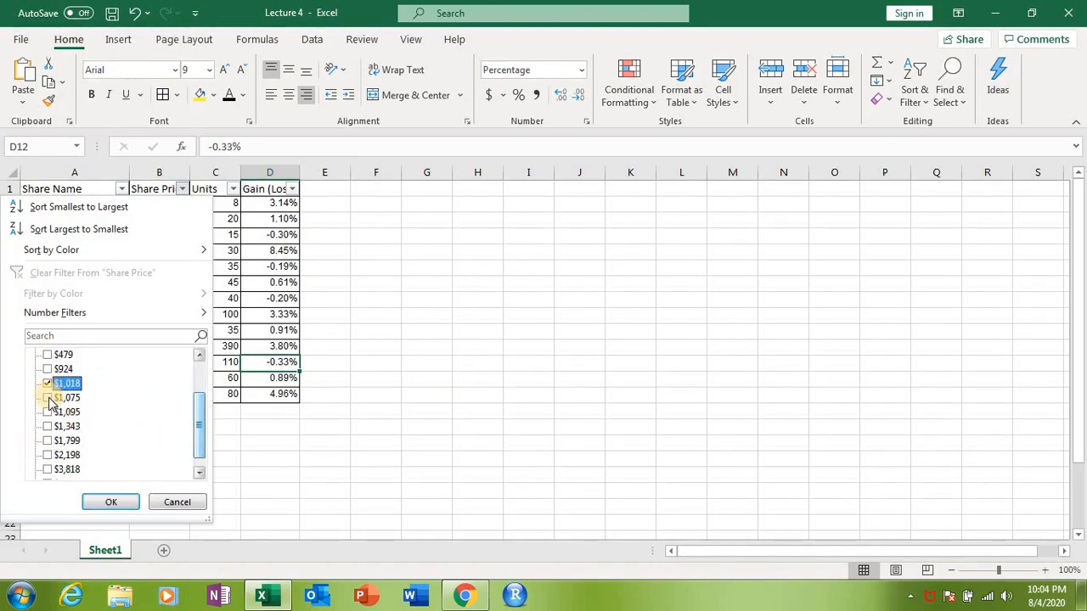
pyautogui.click(48, 397)
pyautogui.click(48, 412)
pyautogui.click(48, 426)
pyautogui.click(48, 441)
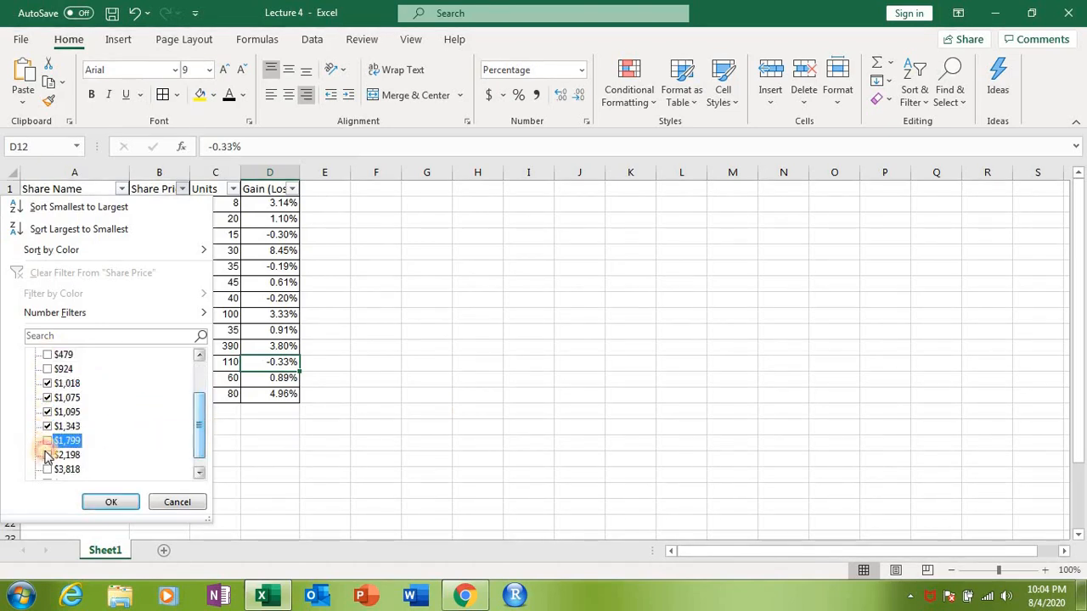
pyautogui.click(47, 455)
pyautogui.click(47, 470)
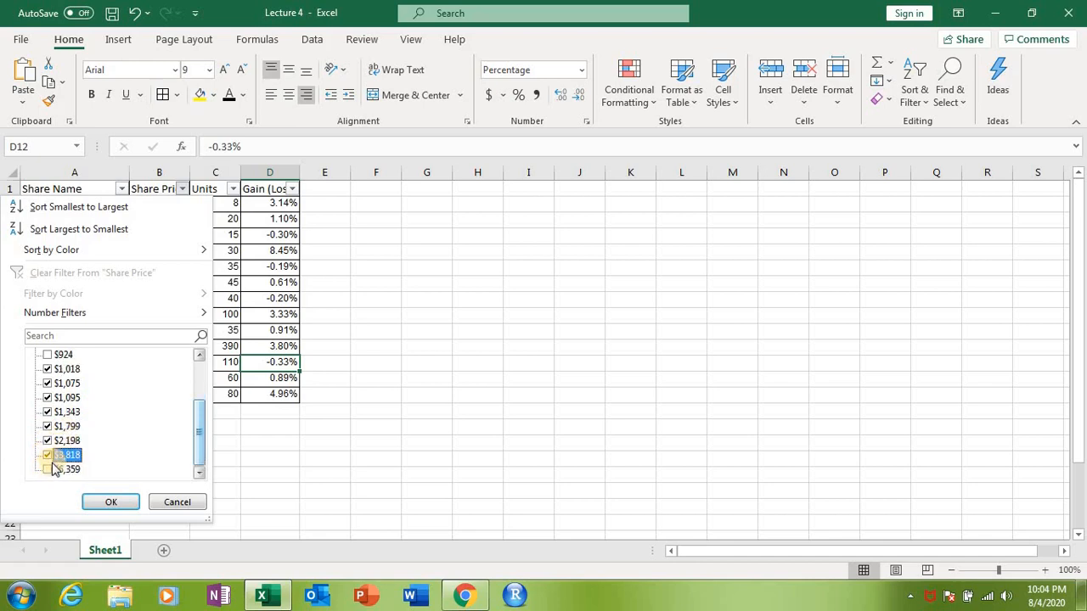
pyautogui.click(47, 470)
pyautogui.click(111, 501)
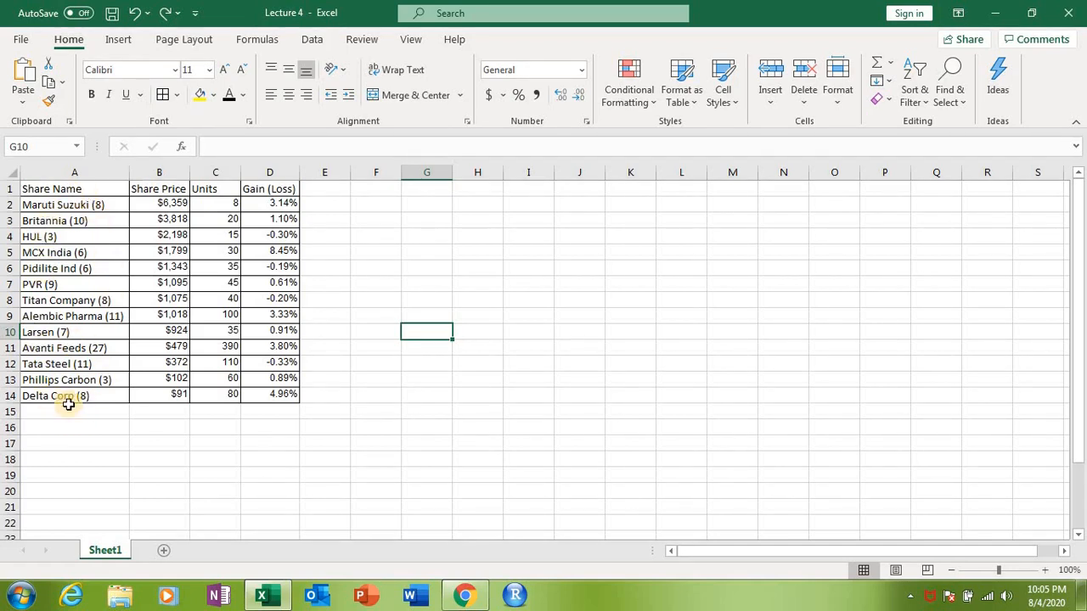
# Step: Set up Text to Columns for the Share Name column with "(" as the only delimiter, then decline replacing the existing data
pyautogui.click(71, 175)
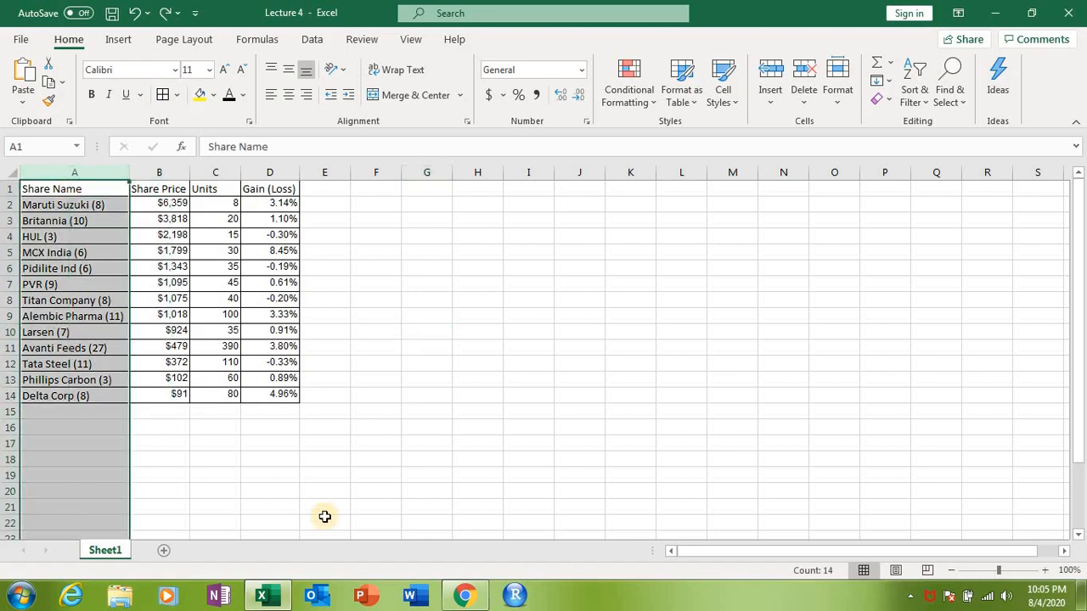
pyautogui.click(312, 40)
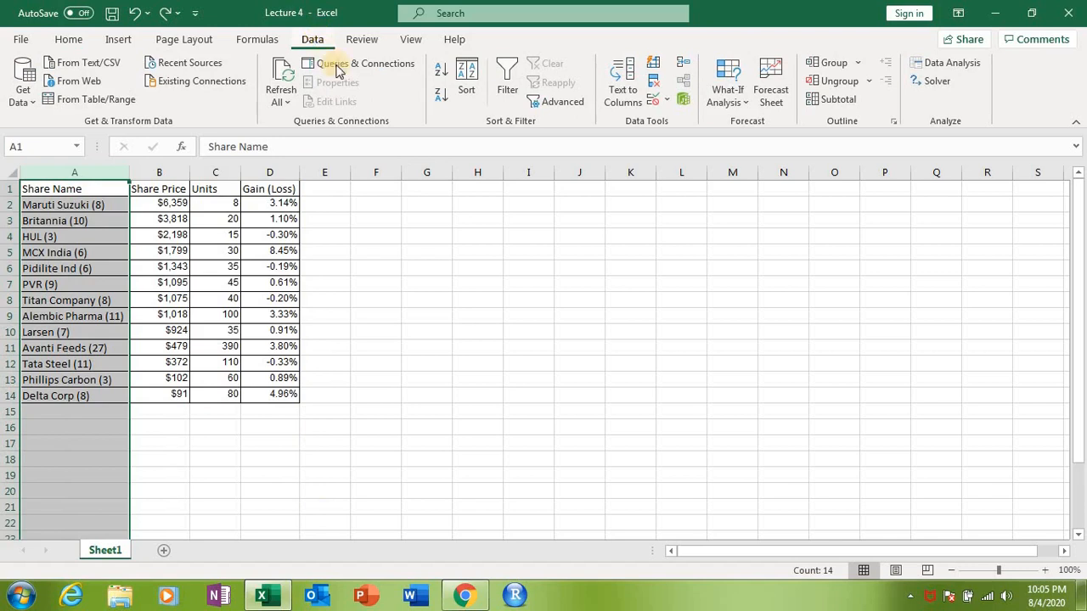
pyautogui.click(622, 98)
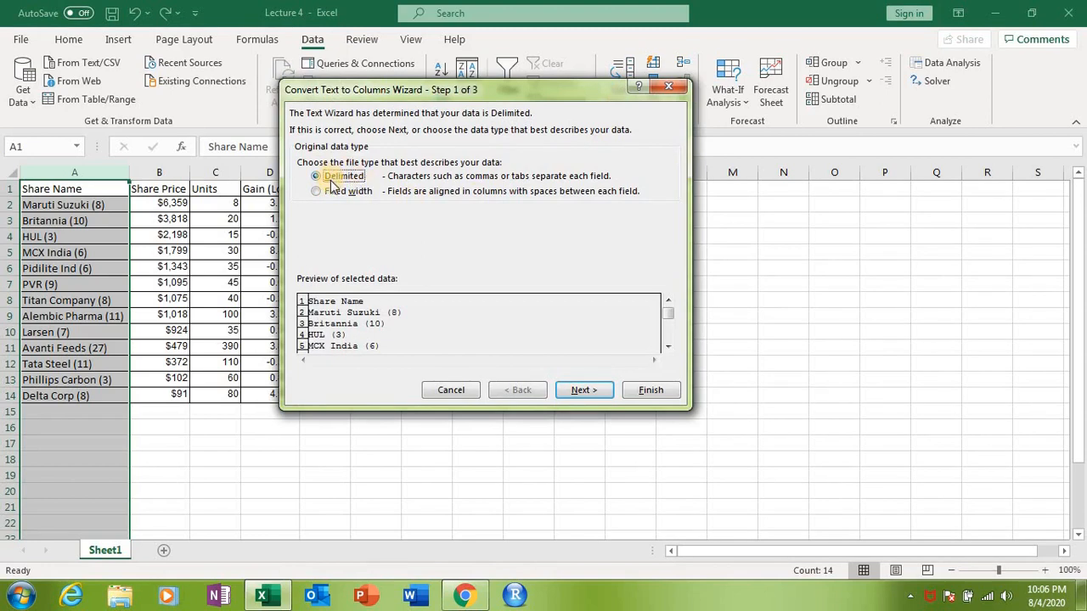
pyautogui.click(581, 391)
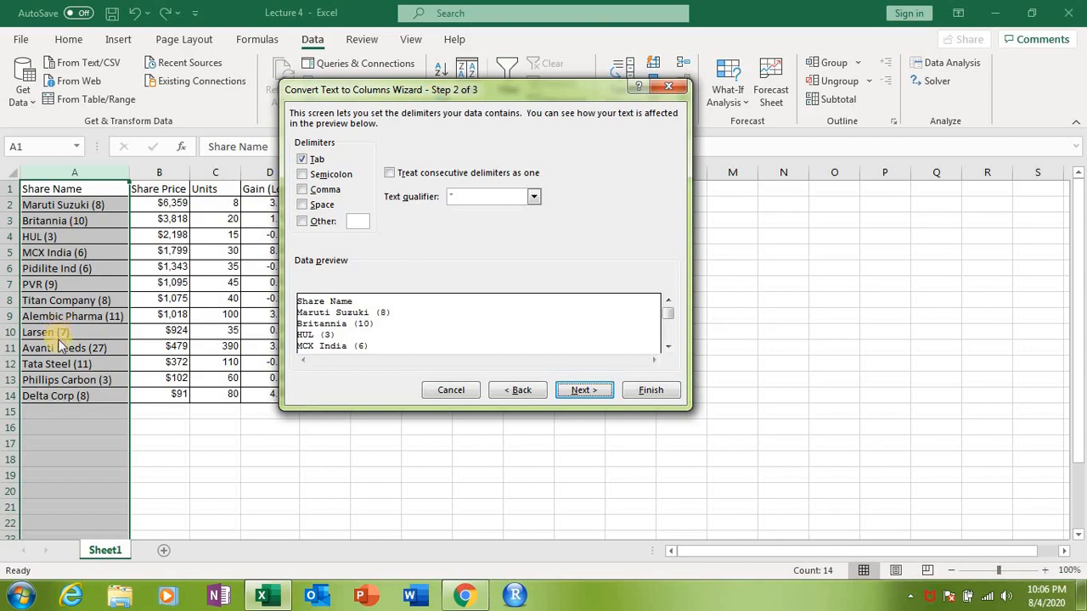
pyautogui.click(302, 221)
pyautogui.click(304, 160)
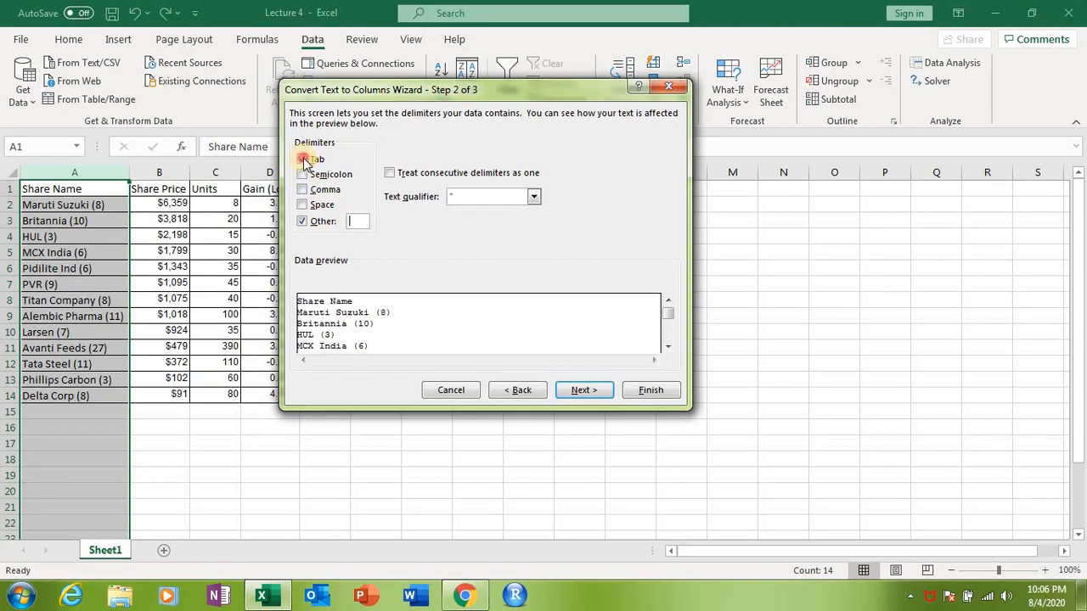
pyautogui.click(356, 220)
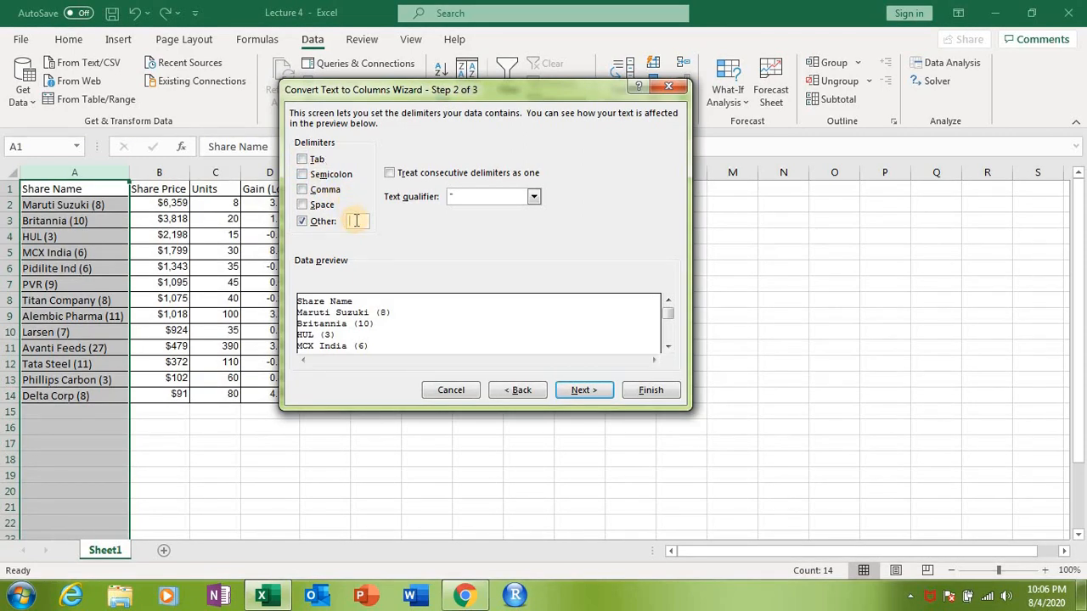
pyautogui.write('(')
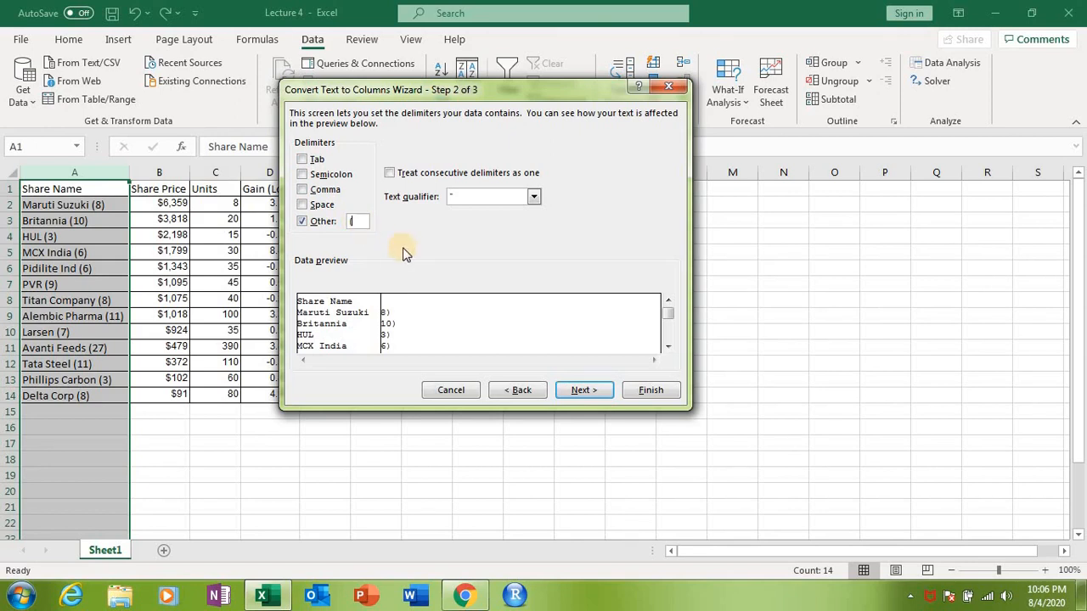
pyautogui.click(585, 396)
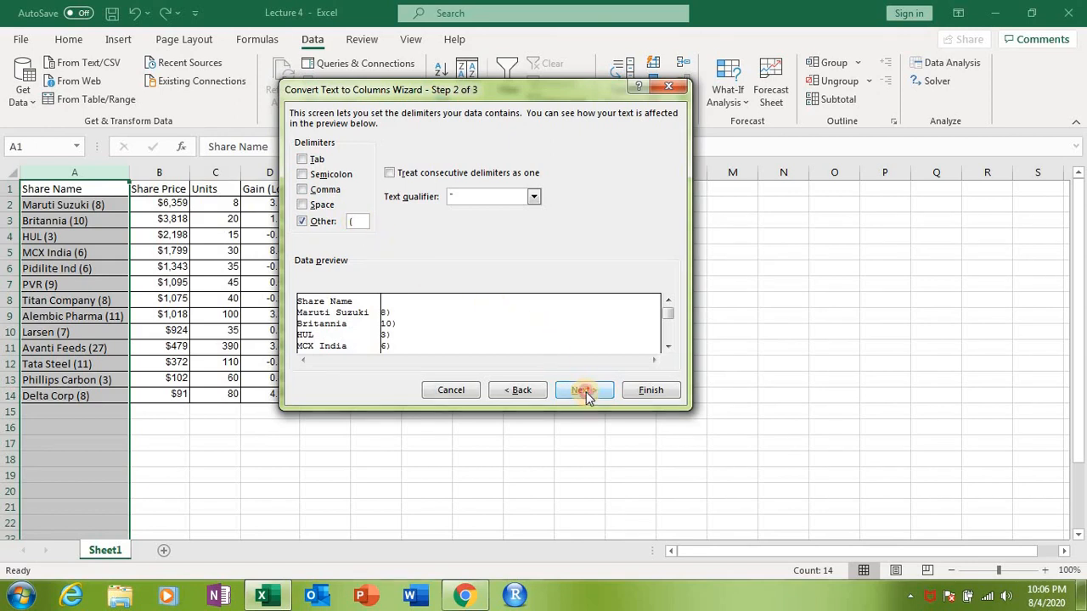
pyautogui.click(650, 391)
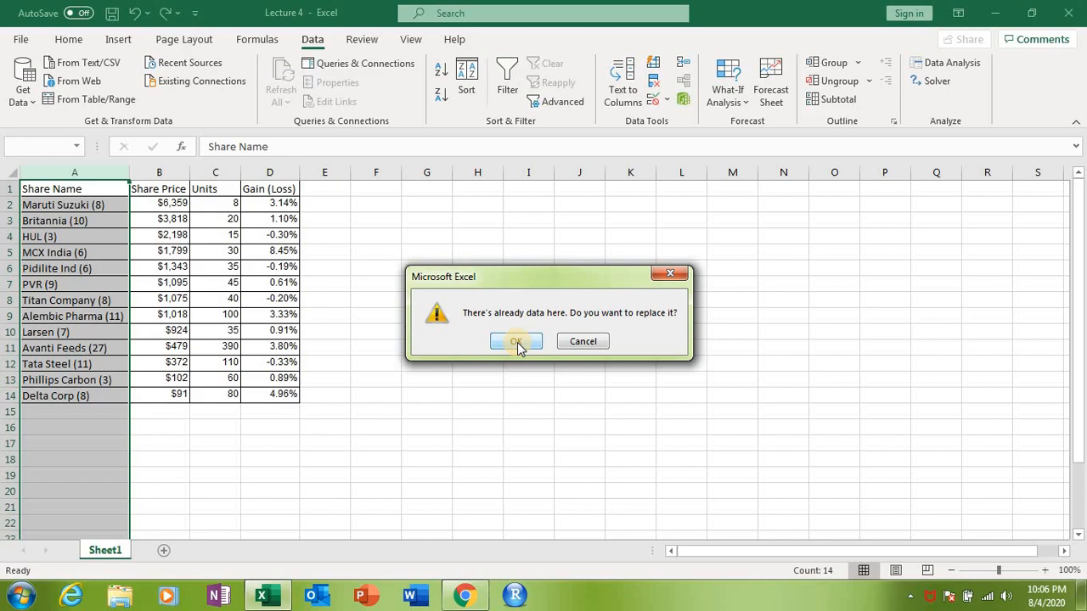
pyautogui.click(582, 341)
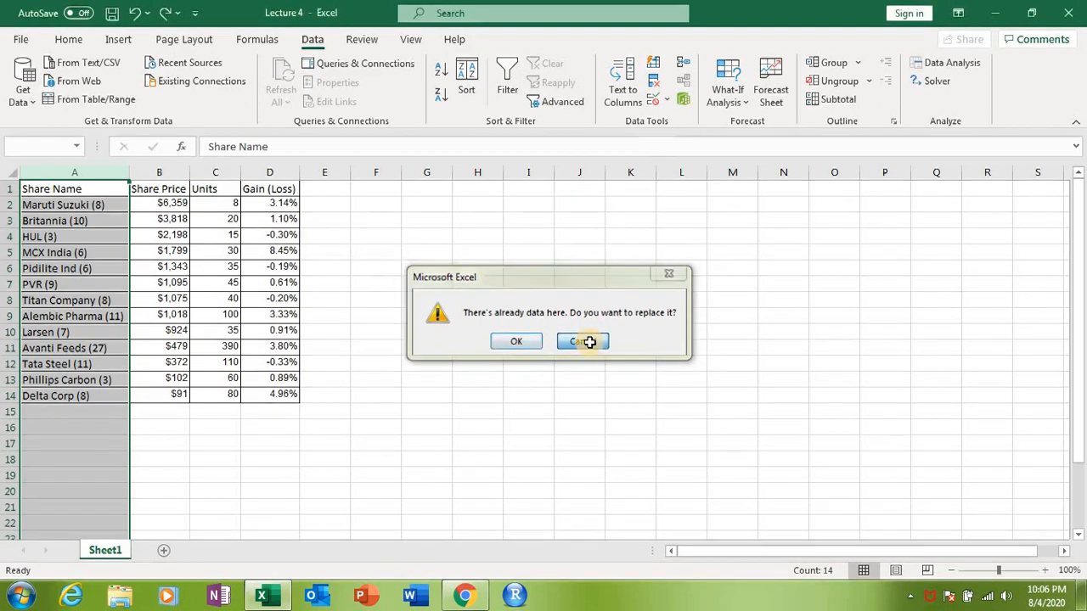
# Step: Insert a blank column between the Share Name and Share Price columns
pyautogui.click(157, 173)
pyautogui.rightClick(156, 174)
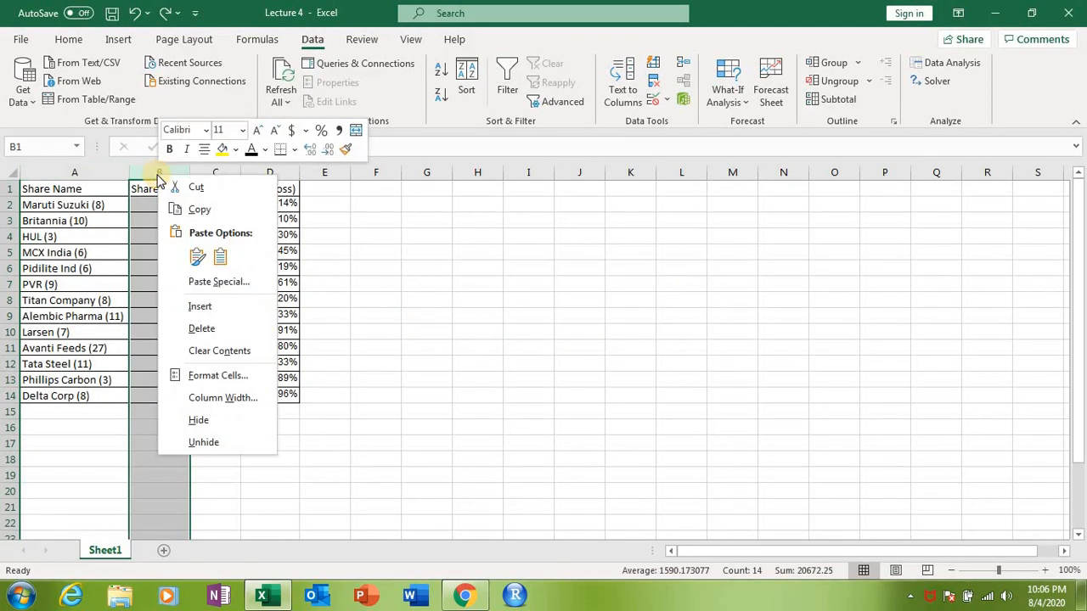
pyautogui.click(201, 308)
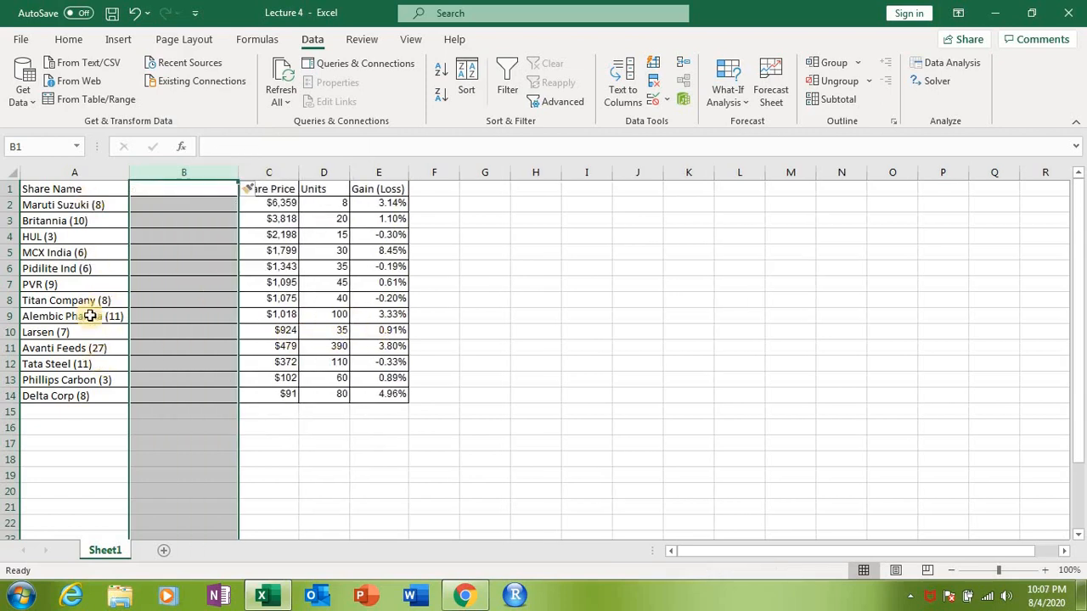
# Step: Split the Share Name column at "(" into two columns with Text to Columns, accepting the replacement of existing data
pyautogui.click(58, 174)
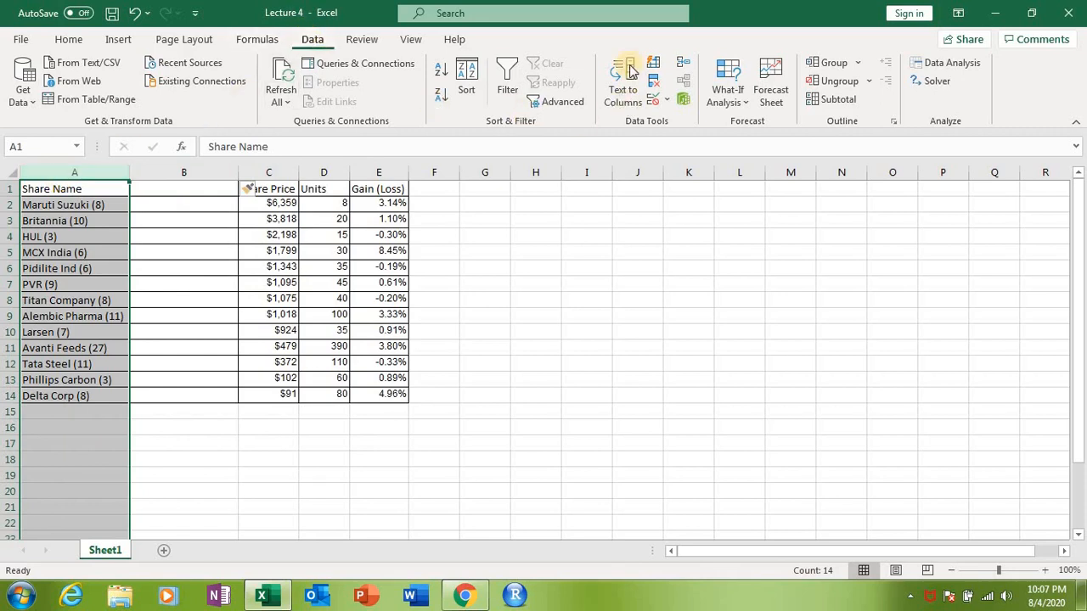
pyautogui.click(623, 98)
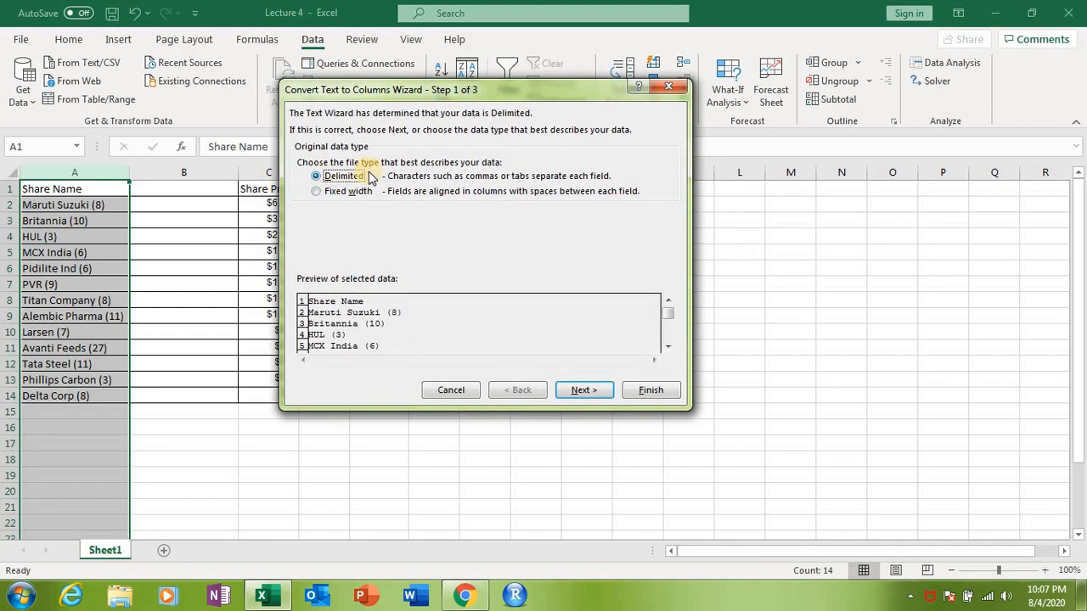
pyautogui.click(584, 390)
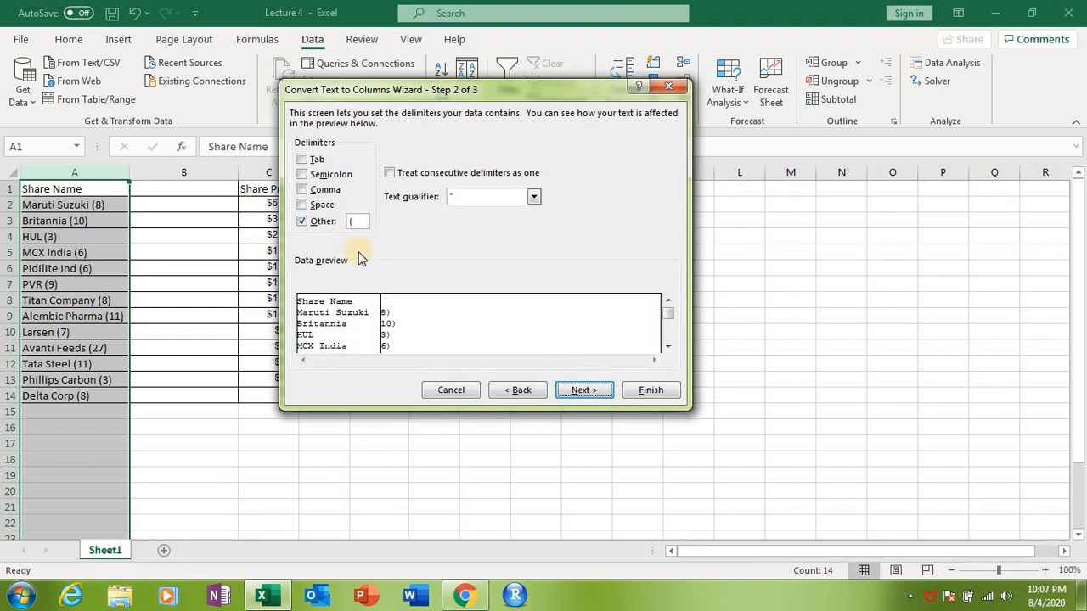
pyautogui.click(584, 390)
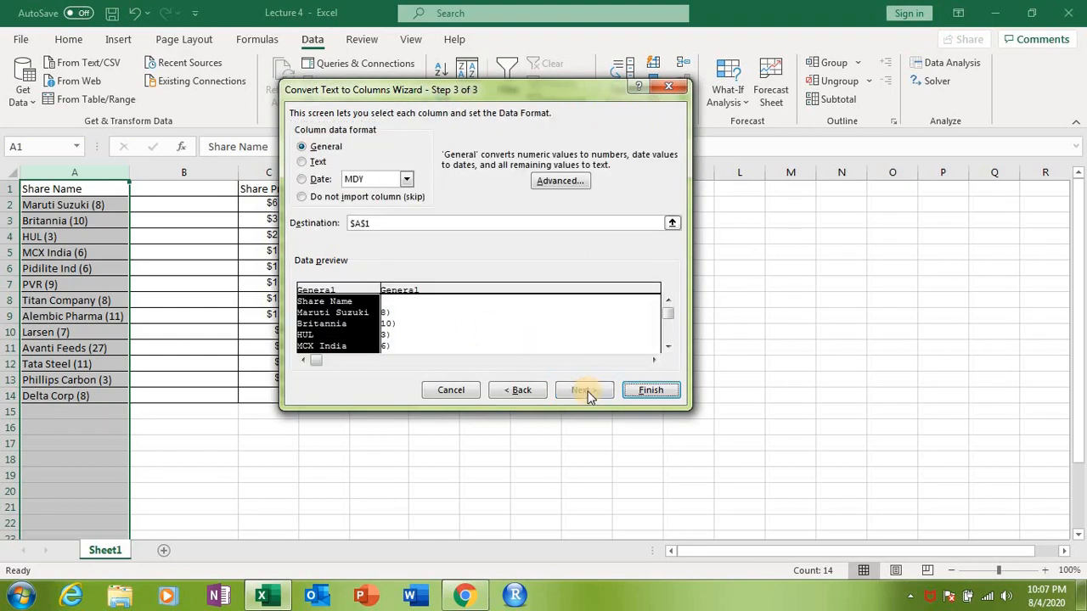
pyautogui.click(652, 392)
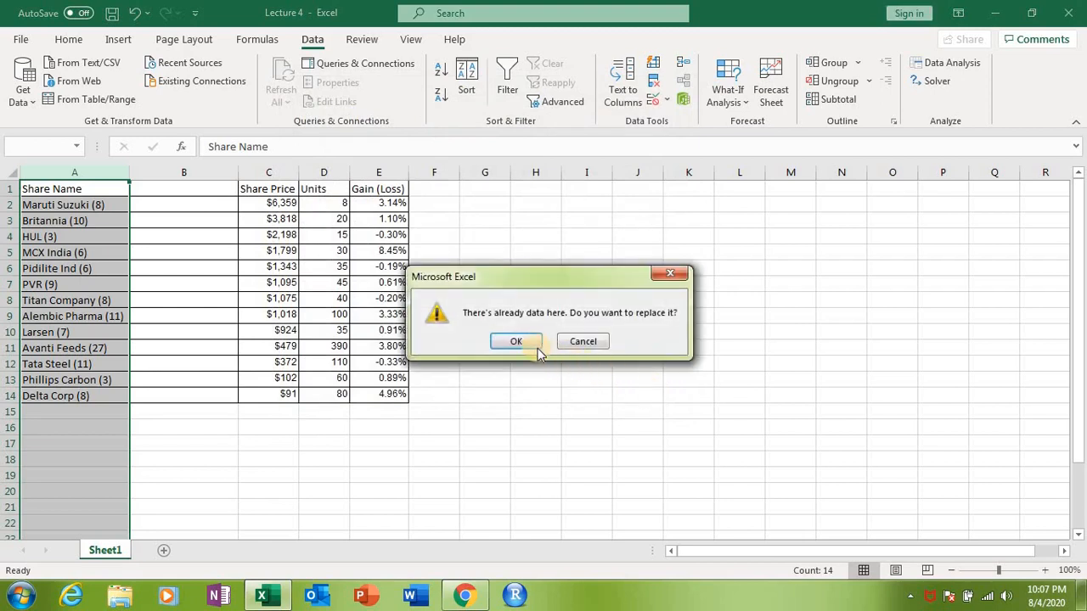
pyautogui.click(531, 343)
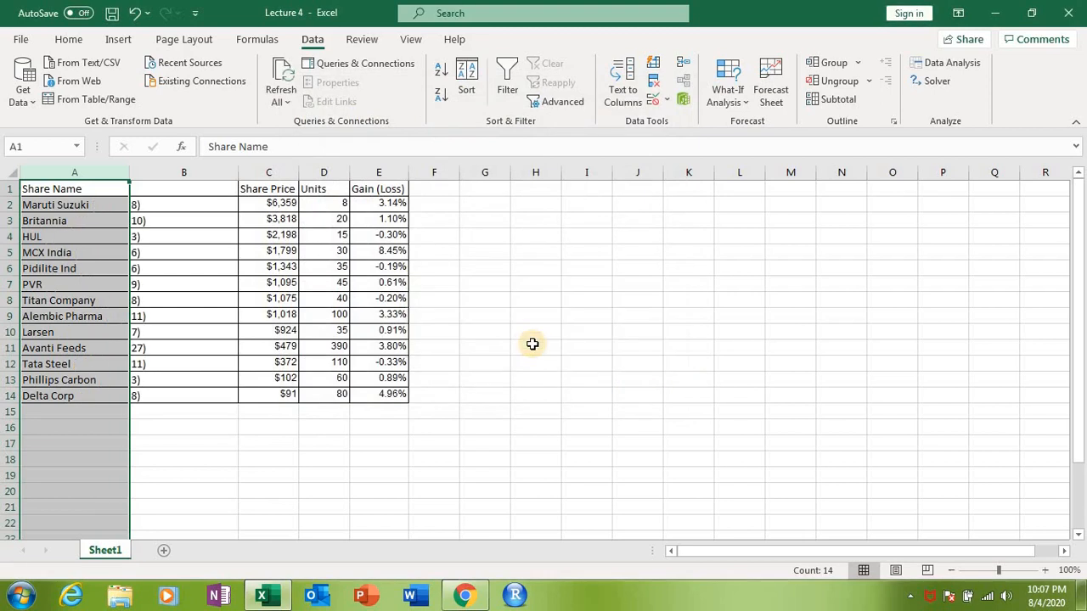
# Step: Enter the header "No. of transc." in cell B1 above the split-off numbers
pyautogui.click(147, 186)
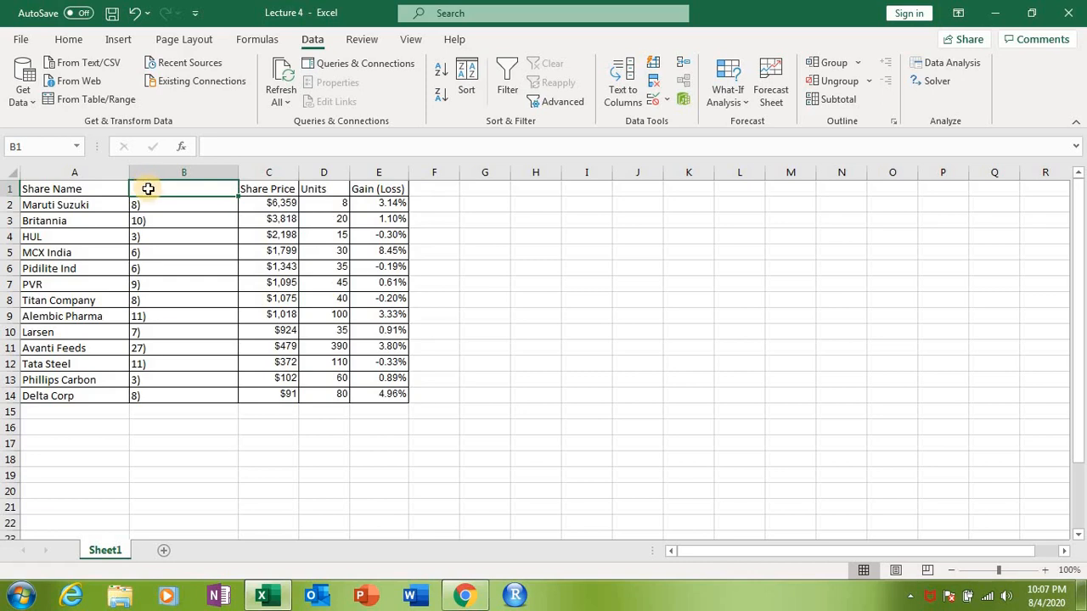
pyautogui.write('No. of transc')
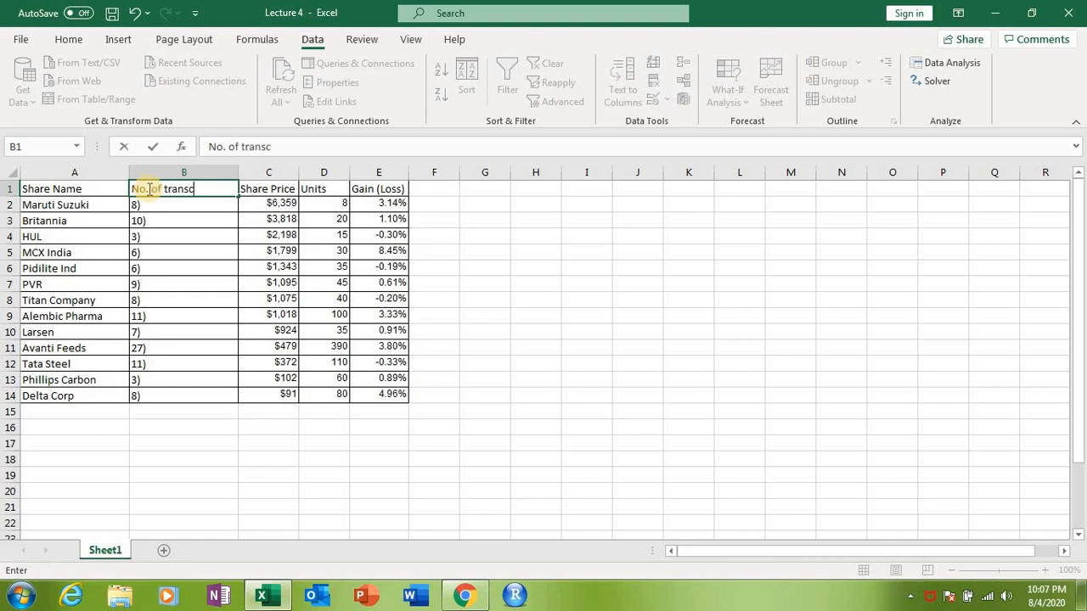
pyautogui.write('.')
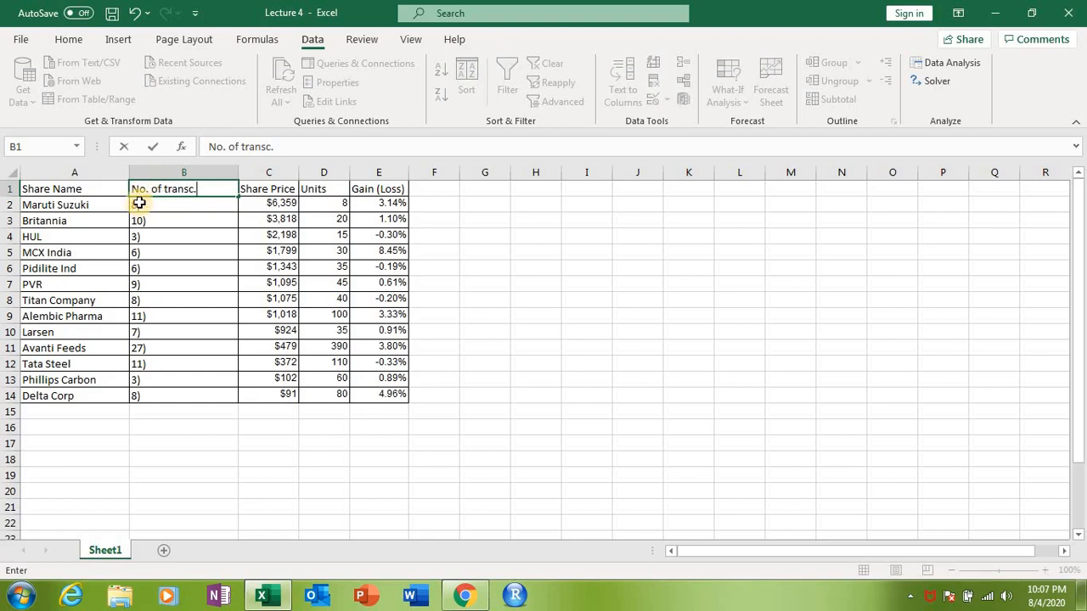
pyautogui.moveTo(136, 212); pyautogui.dragTo(151, 394)
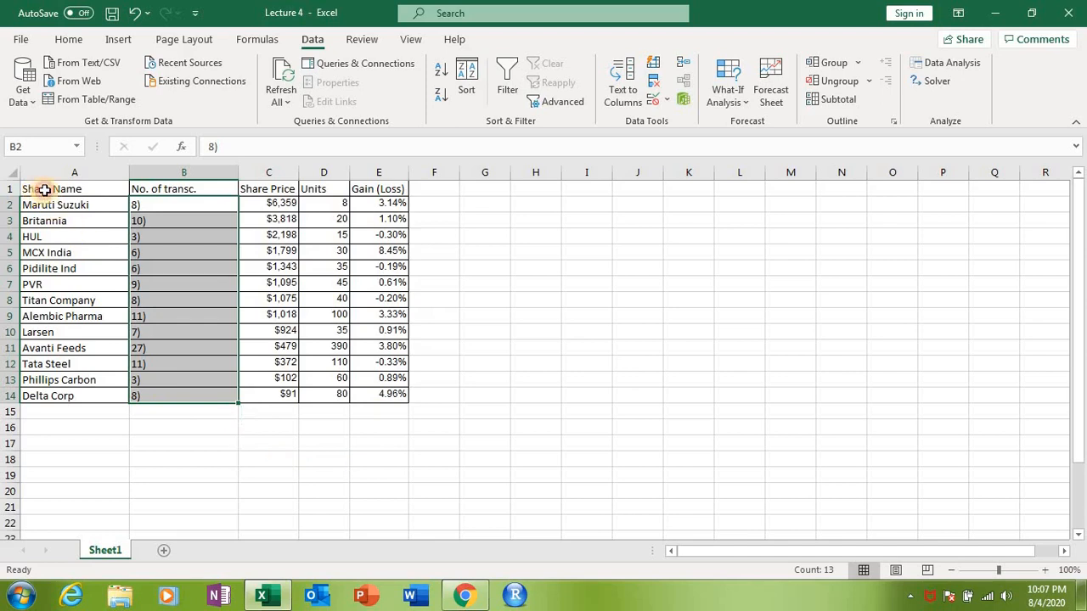
pyautogui.moveTo(45, 189); pyautogui.dragTo(383, 400)
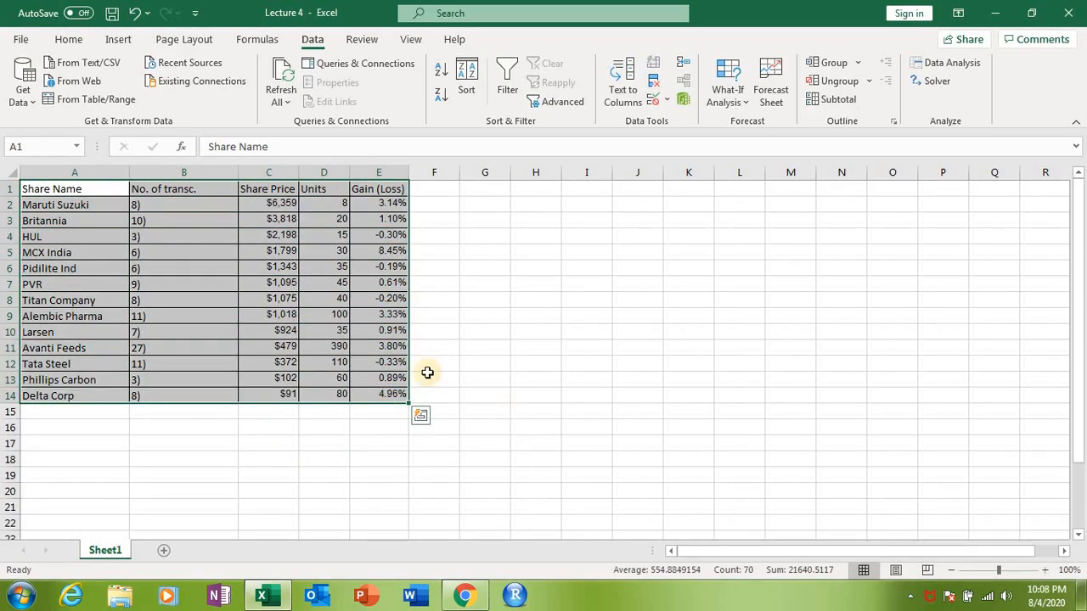
pyautogui.moveTo(46, 186); pyautogui.dragTo(414, 418)
pyautogui.click(735, 373)
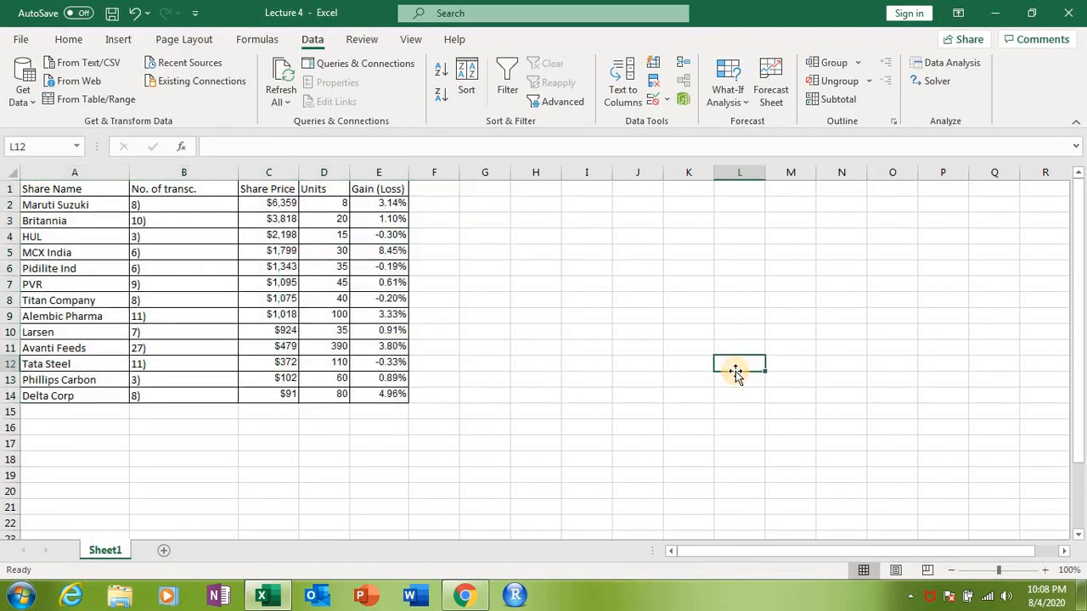